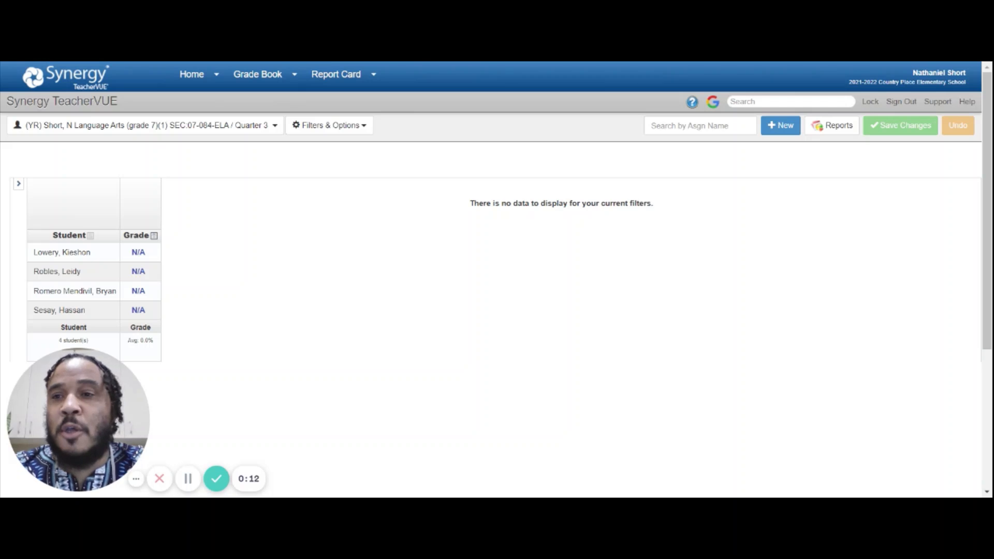
click(179, 128)
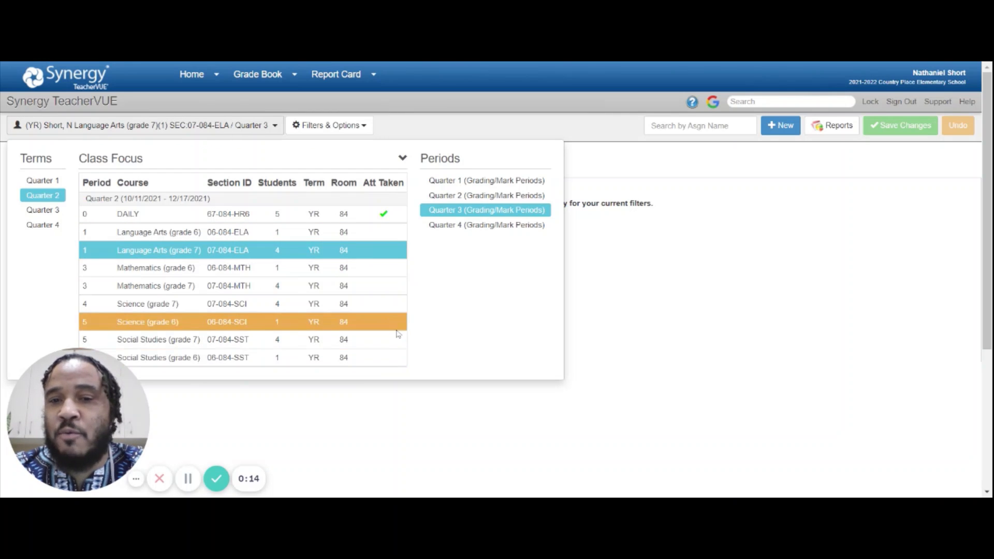
click(711, 292)
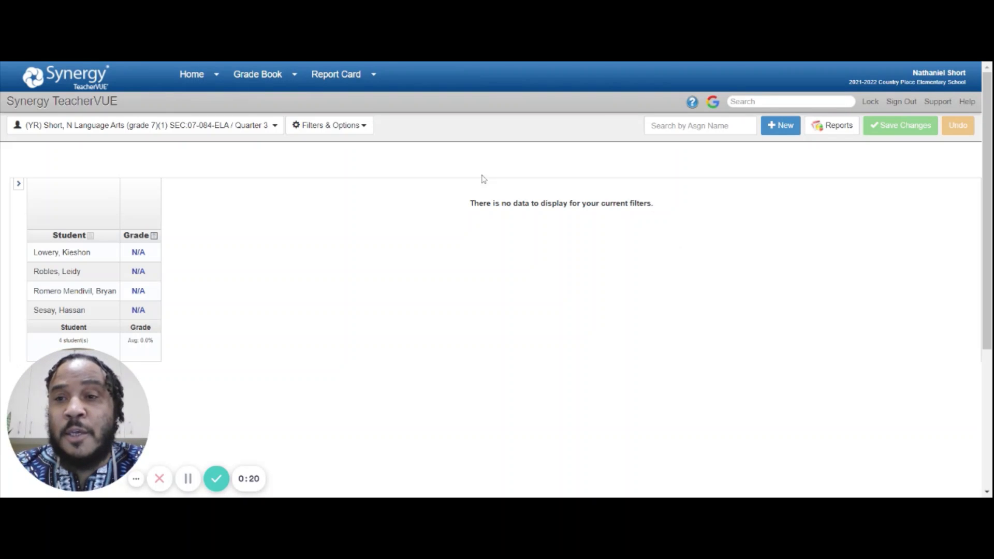
click(115, 126)
click(2, 340)
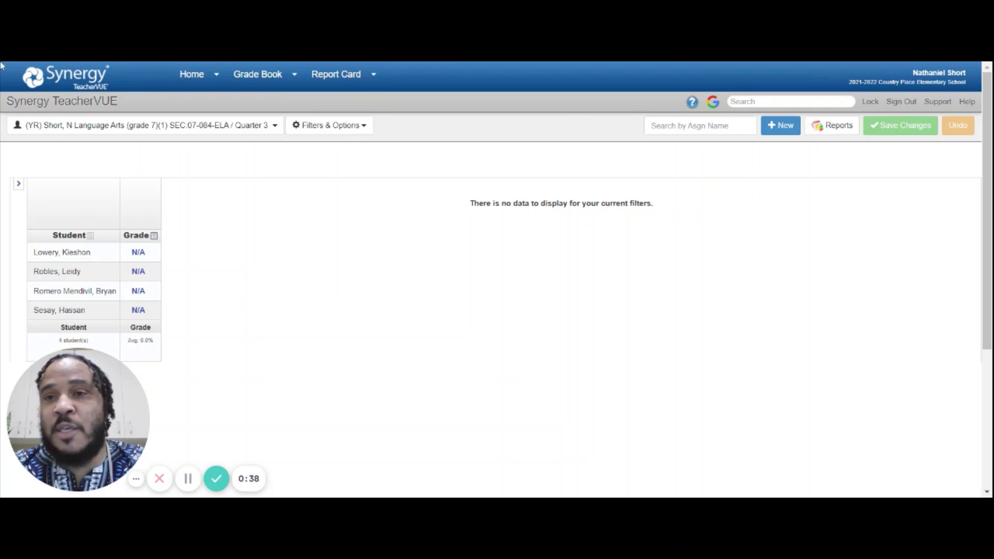
click(243, 125)
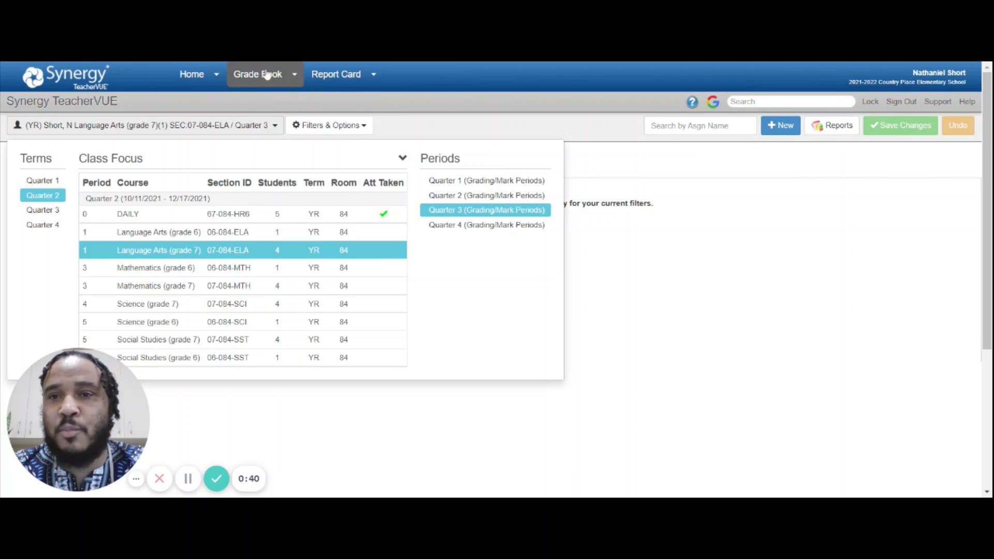
Start a new grade book assignment for the Language Arts (grade 7) class in Quarter 3
click(267, 75)
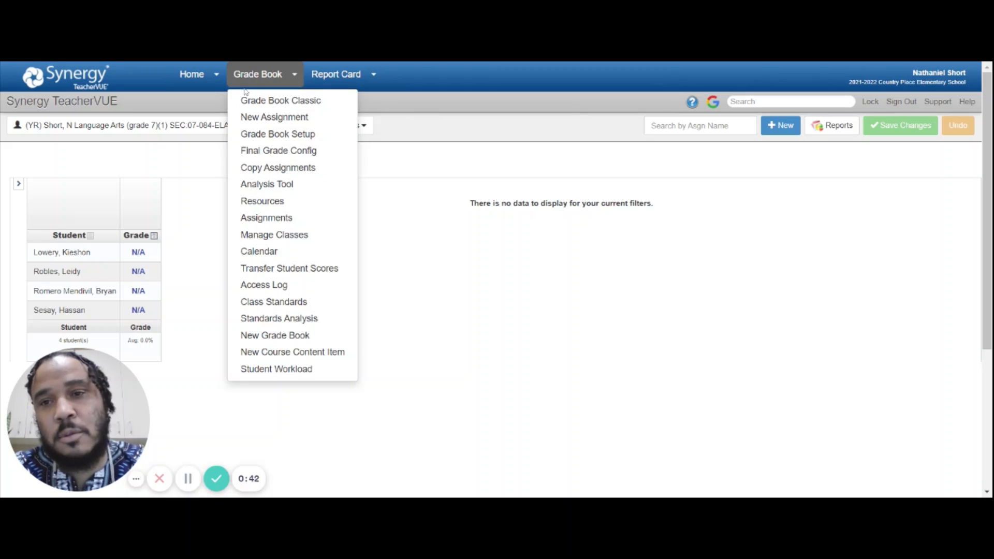
click(262, 118)
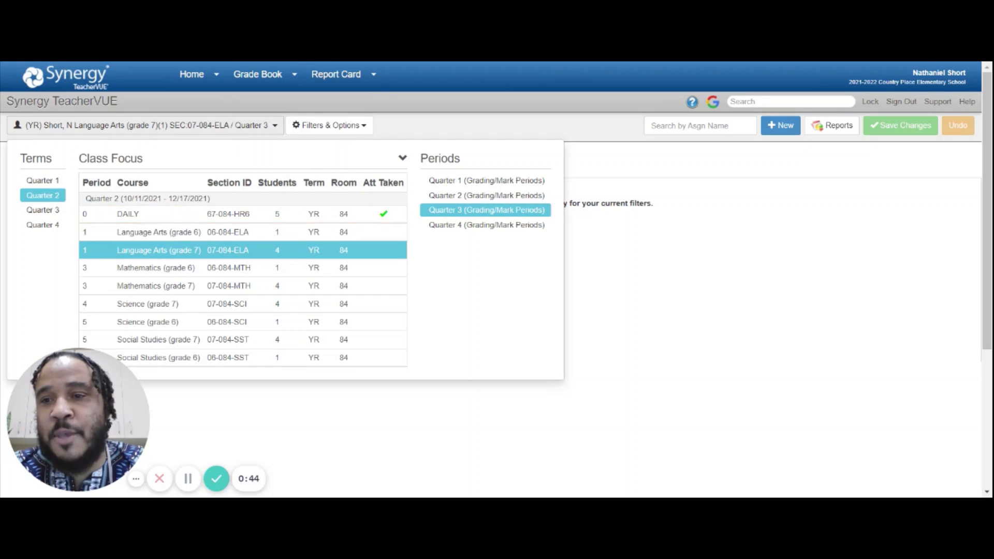
click(169, 228)
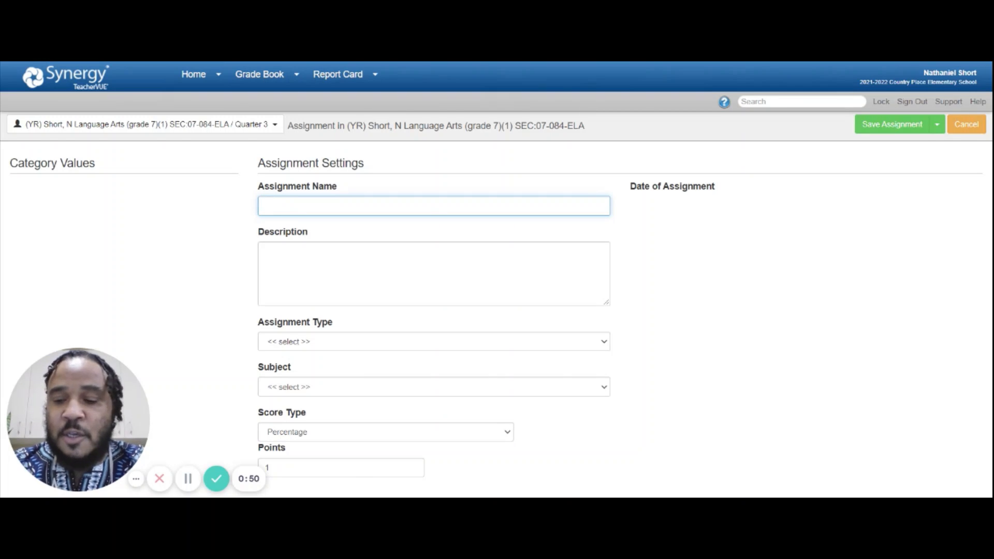
Name the assignment "q3 w1 check for understanding"
text(q)
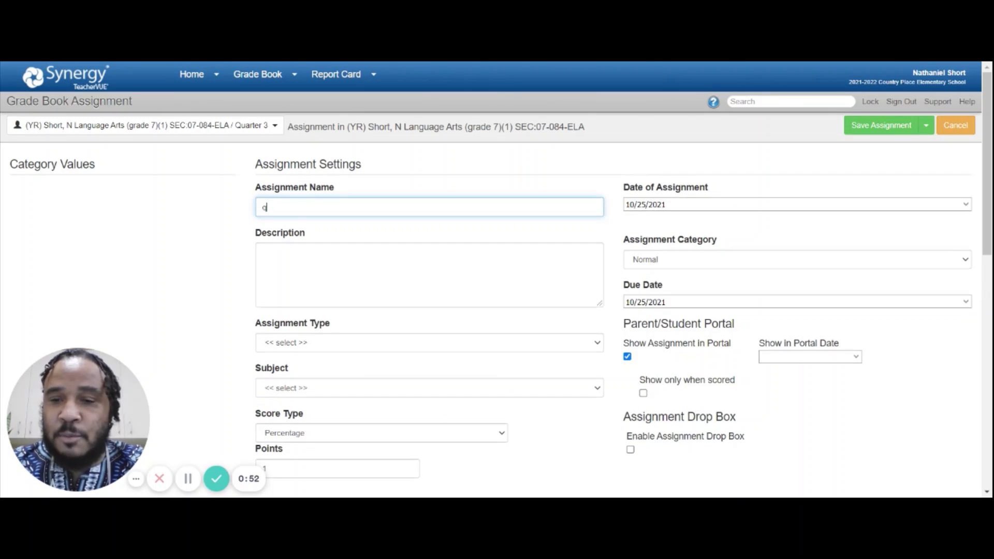
text(3)
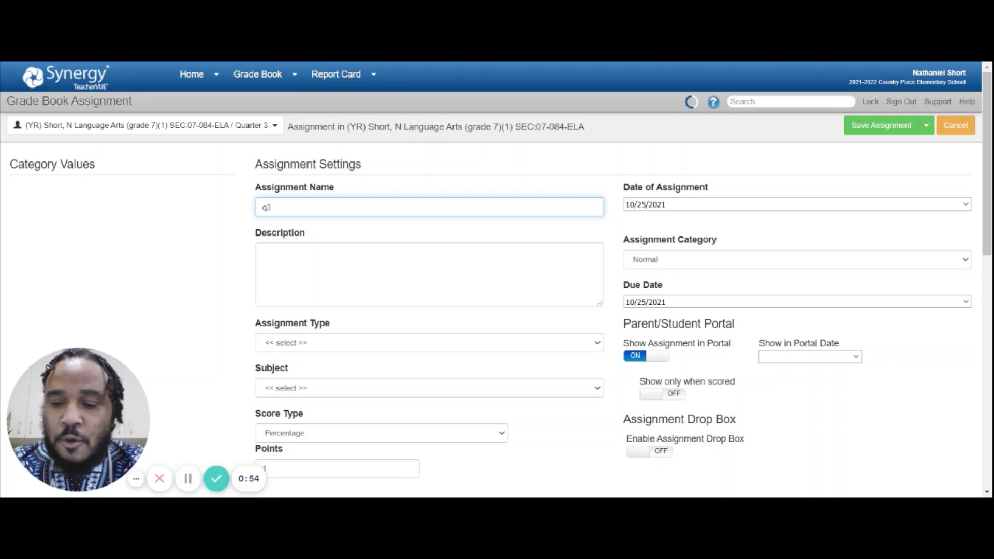
text( w)
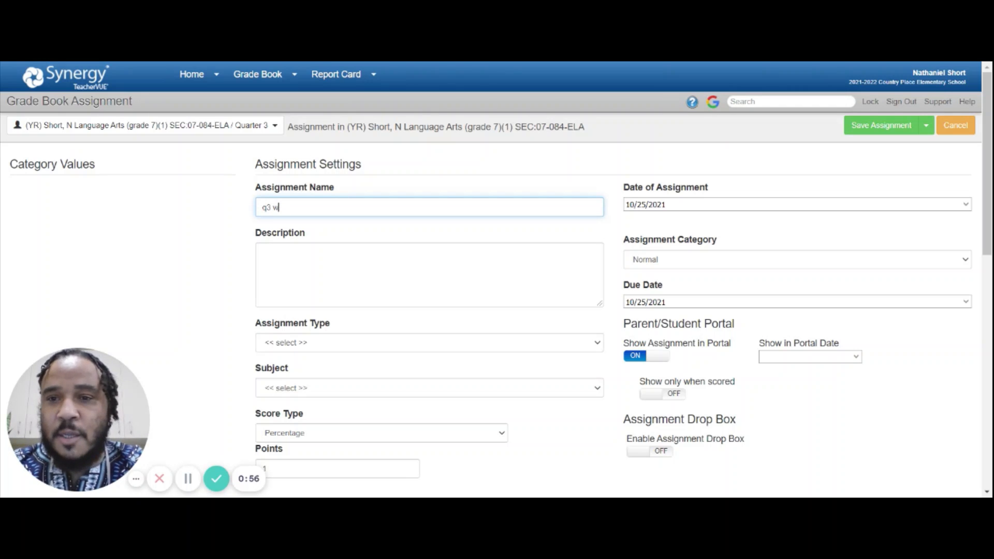
text( 1chec)
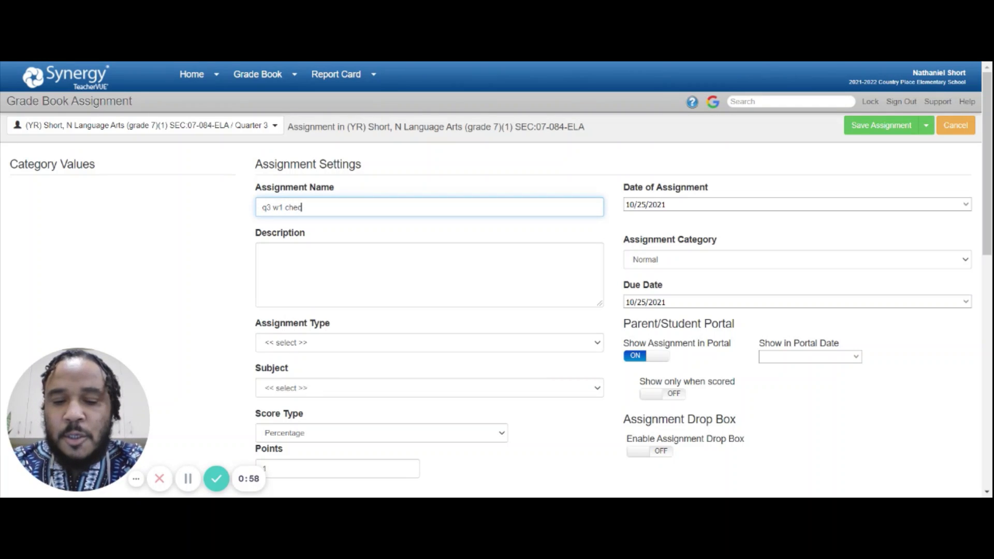
text(k for unde)
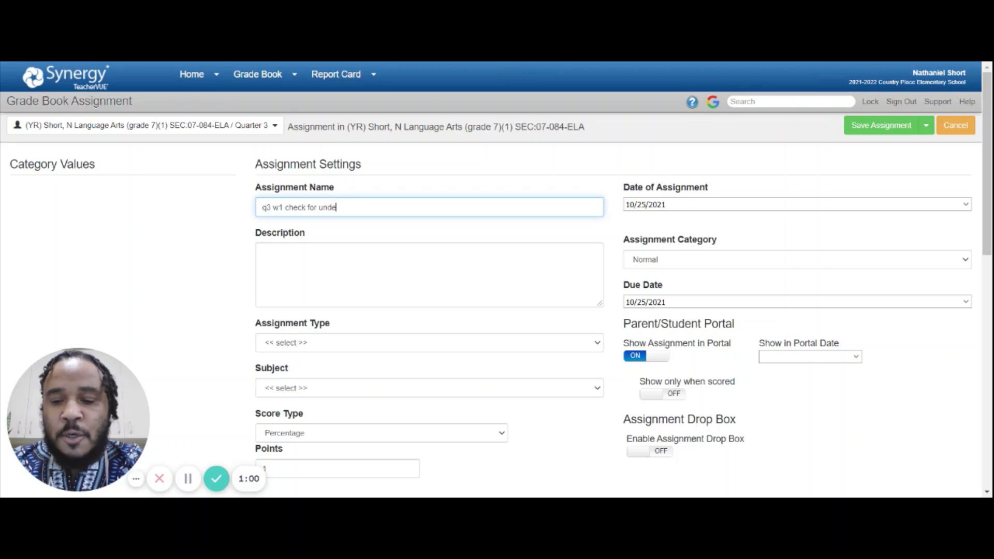
text(rstanding)
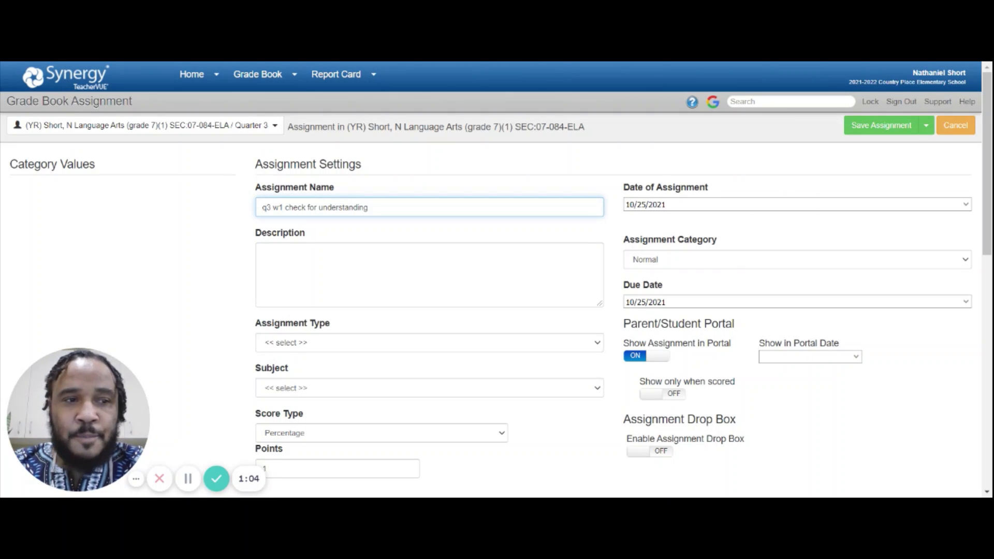
Set the date of assignment to January 3, 2022
click(966, 206)
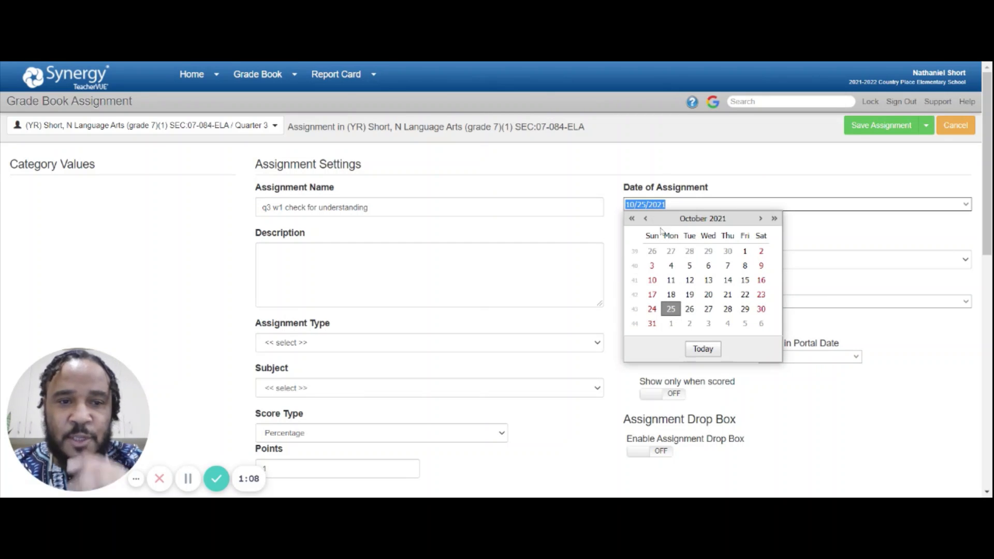
click(760, 220)
click(761, 220)
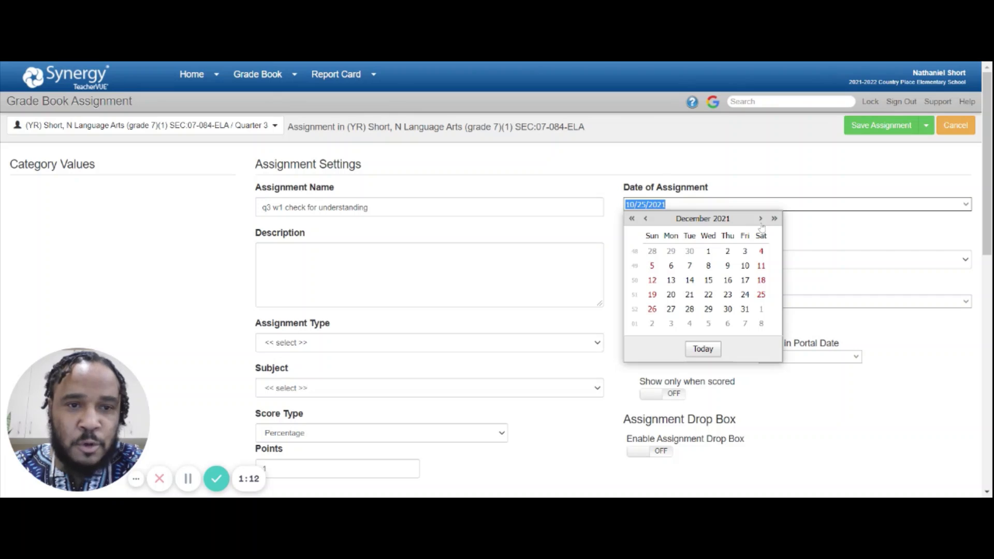
click(760, 219)
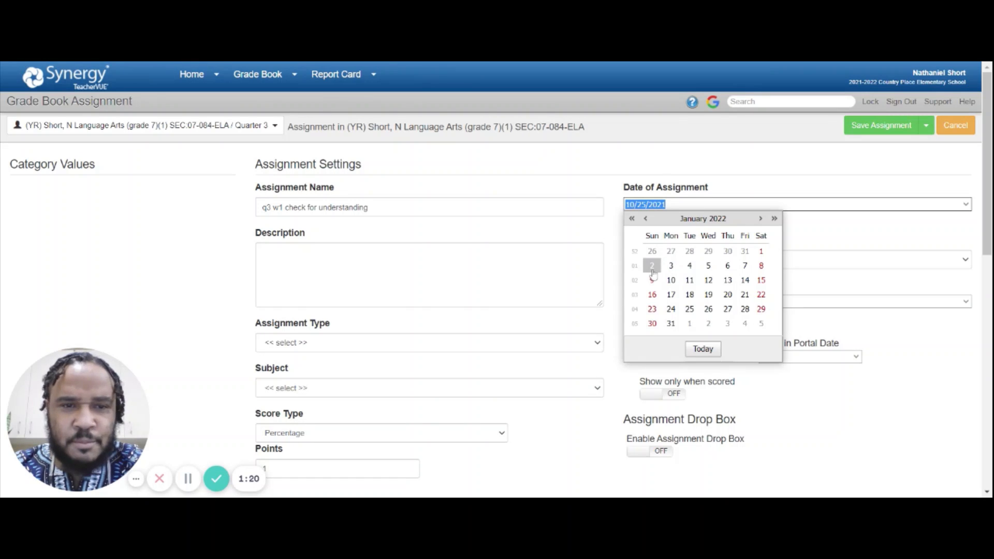
click(671, 266)
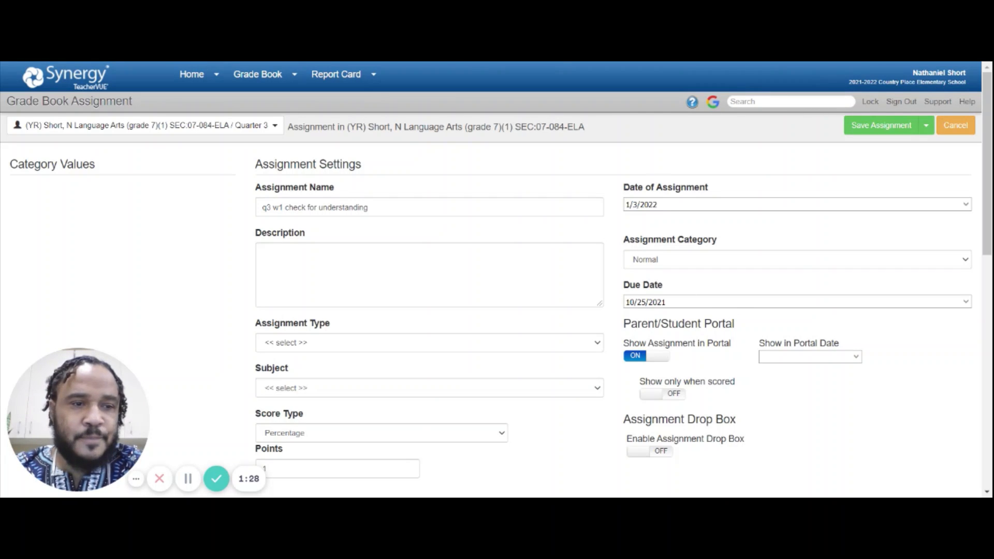
Clear the existing due date of the assignment
click(834, 302)
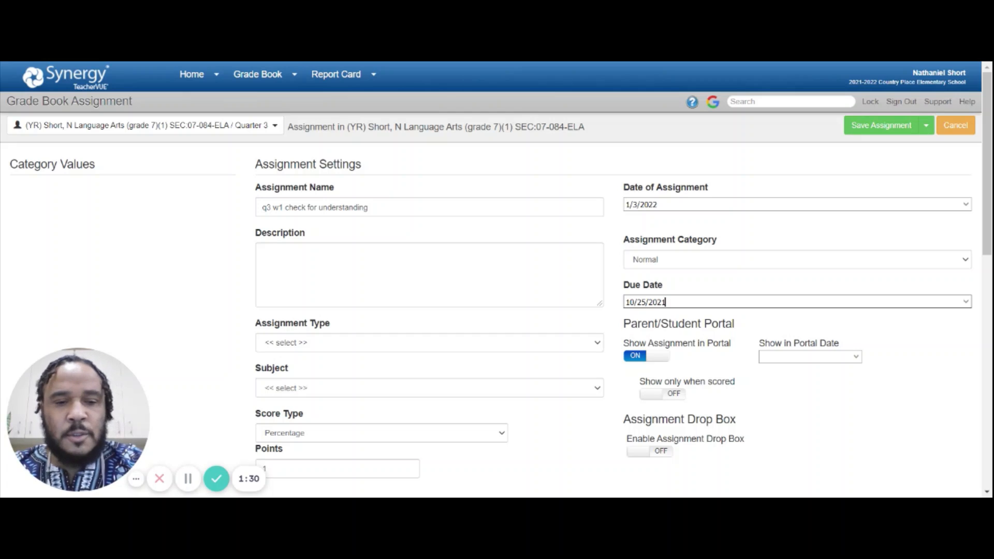
key(BackSpace)
key(BackSpace)
key(BackSpace)
key(BackSpace)
key(BackSpace)
key(BackSpace)
key(BackSpace)
key(BackSpace)
key(BackSpace)
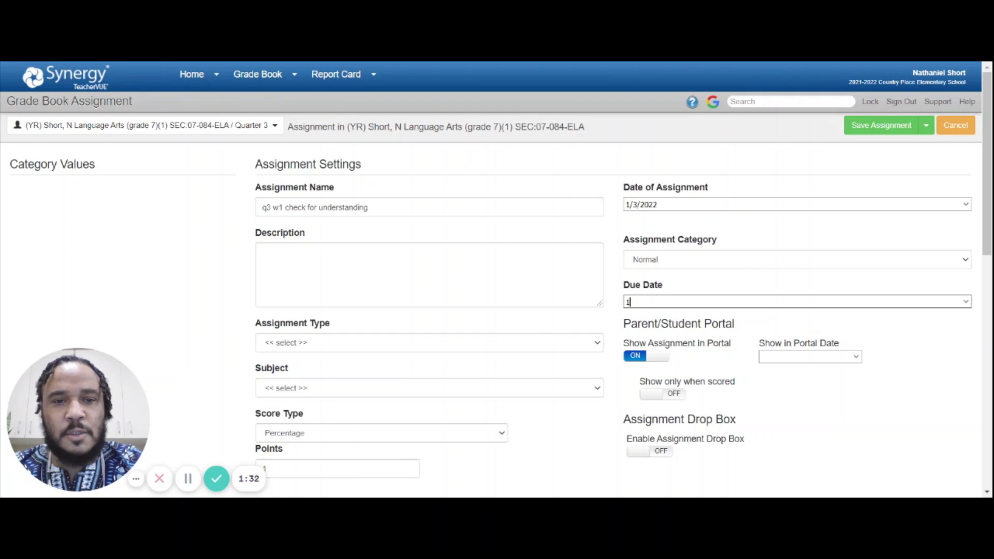
text(ja)
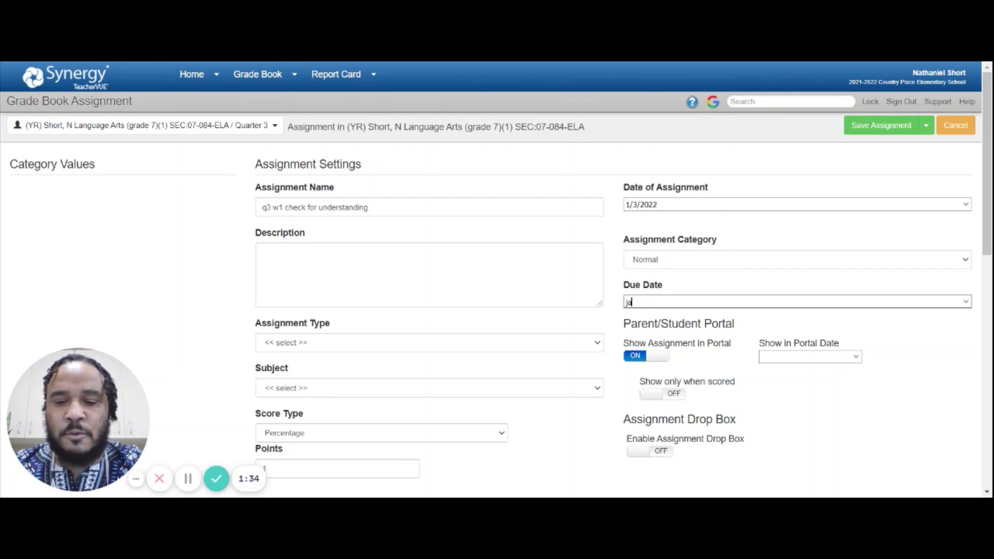
text(n8)
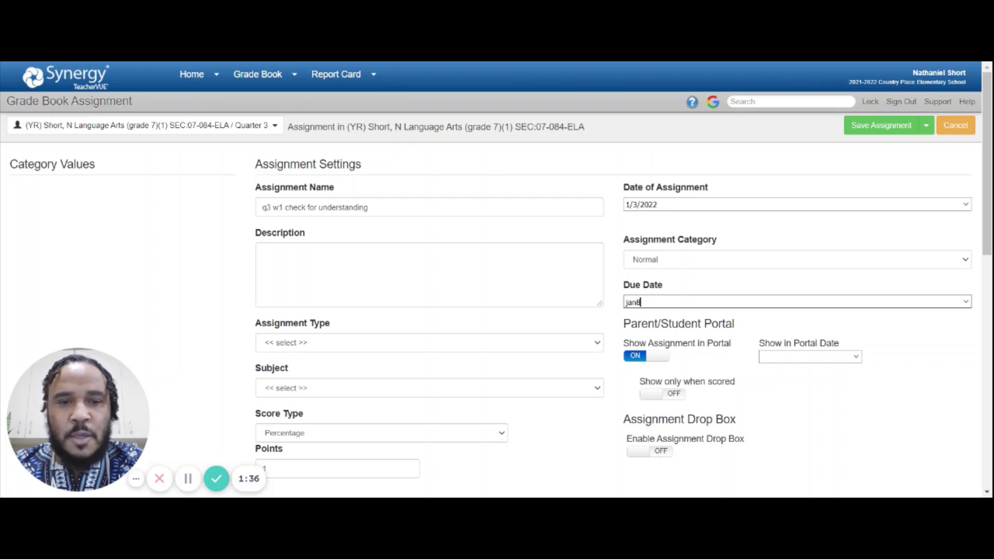
key(BackSpace)
key(BackSpace)
key(BackSpace)
key(BackSpace)
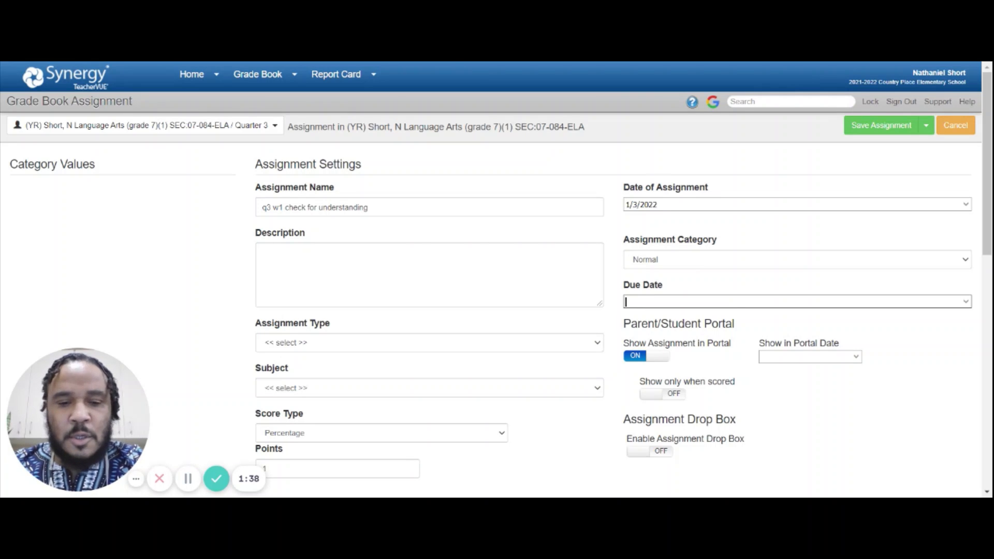
Enter 01/08/2022 as the assignment's due date
text(01/0)
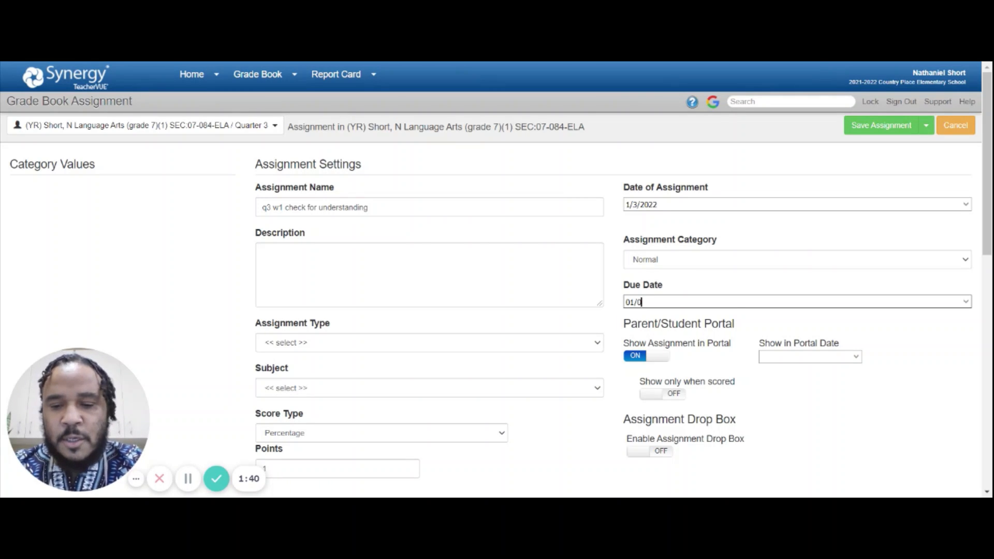
text(8)
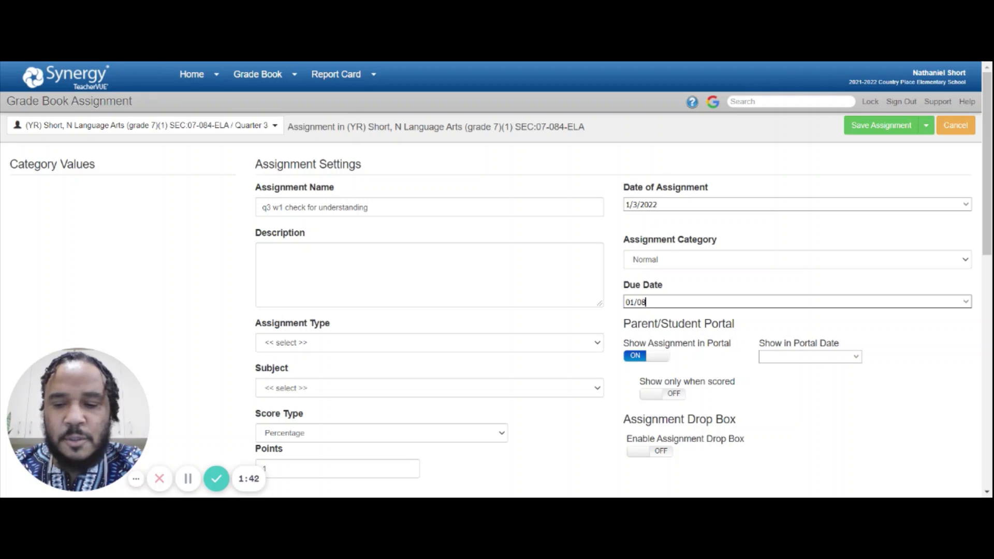
text(/2022)
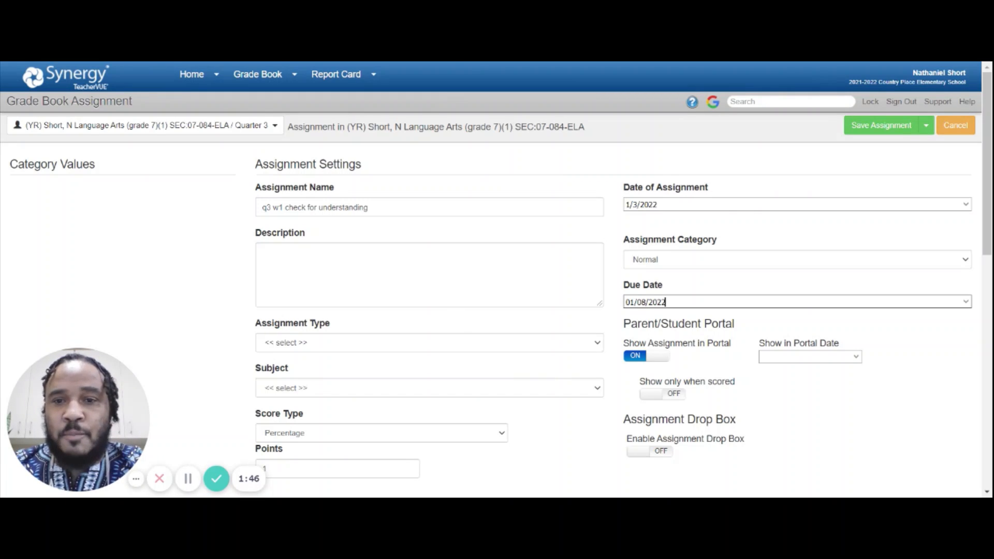
click(430, 274)
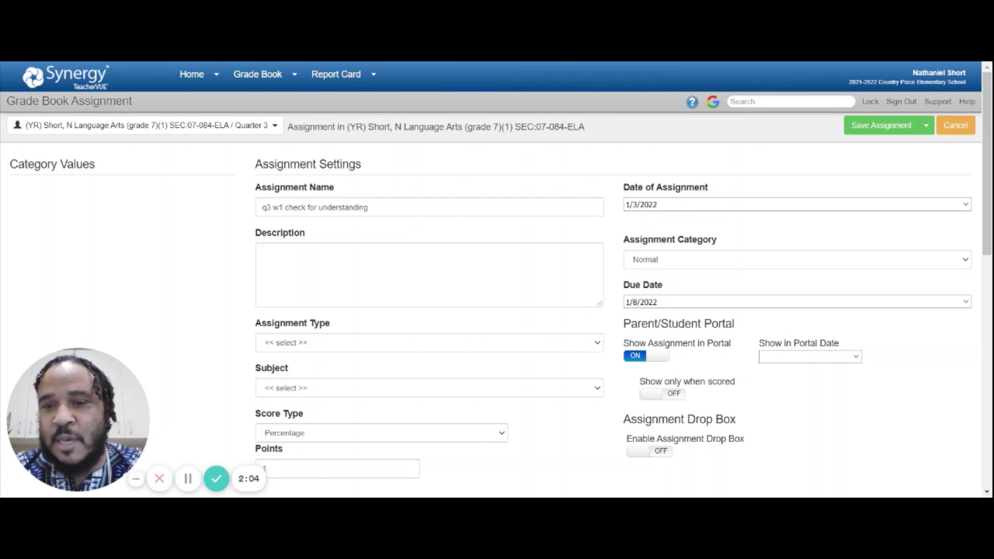
Set the assignment type to Checks for Understanding and the subject to English Language Arts
click(472, 348)
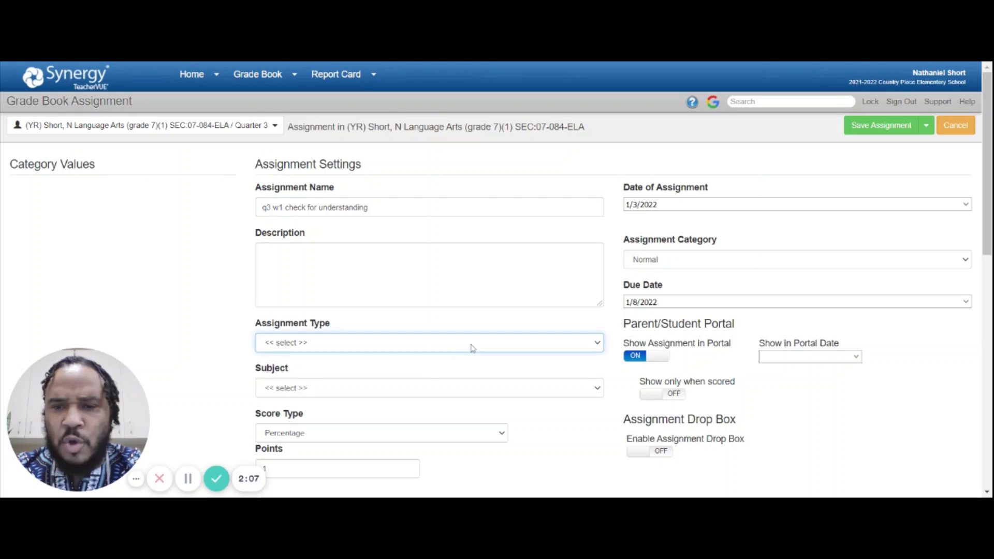
click(267, 389)
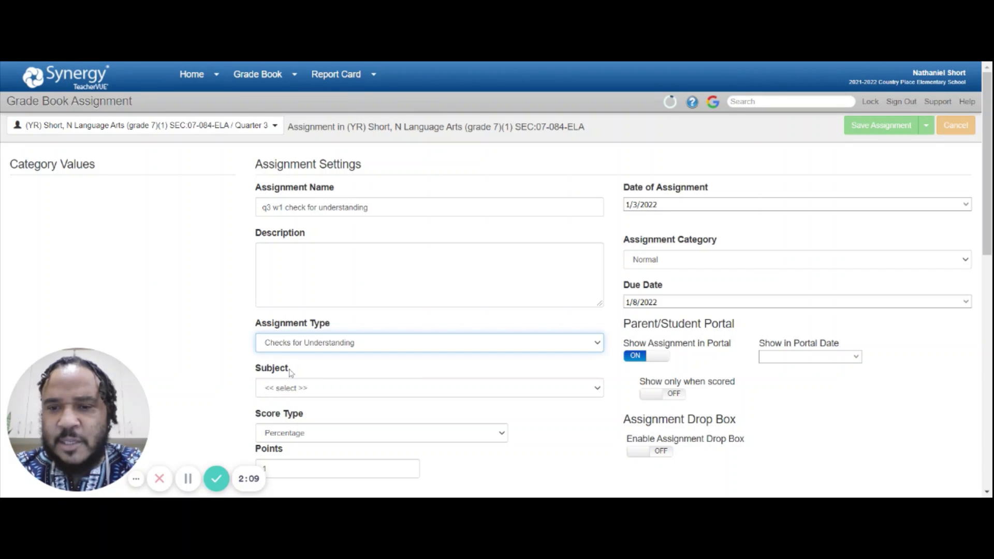
click(434, 387)
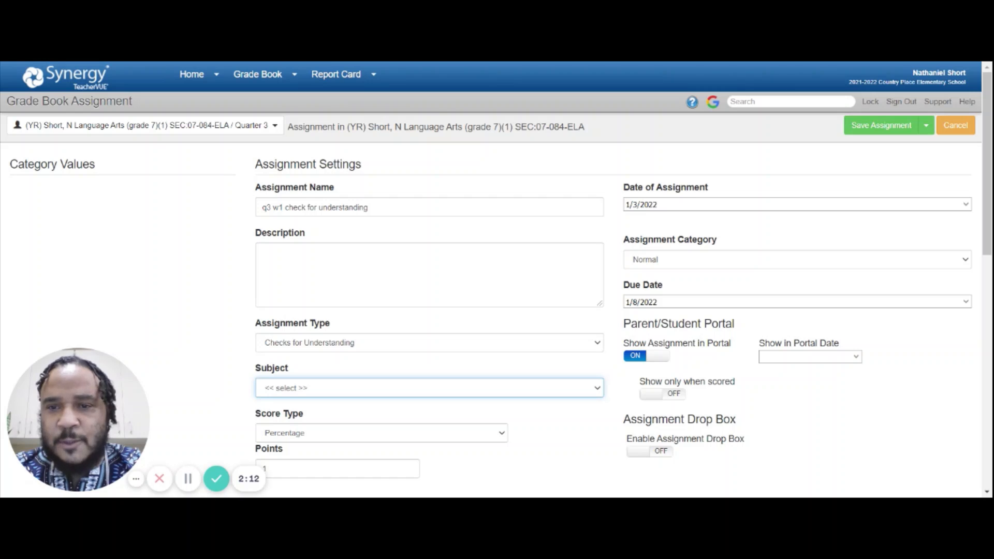
click(355, 242)
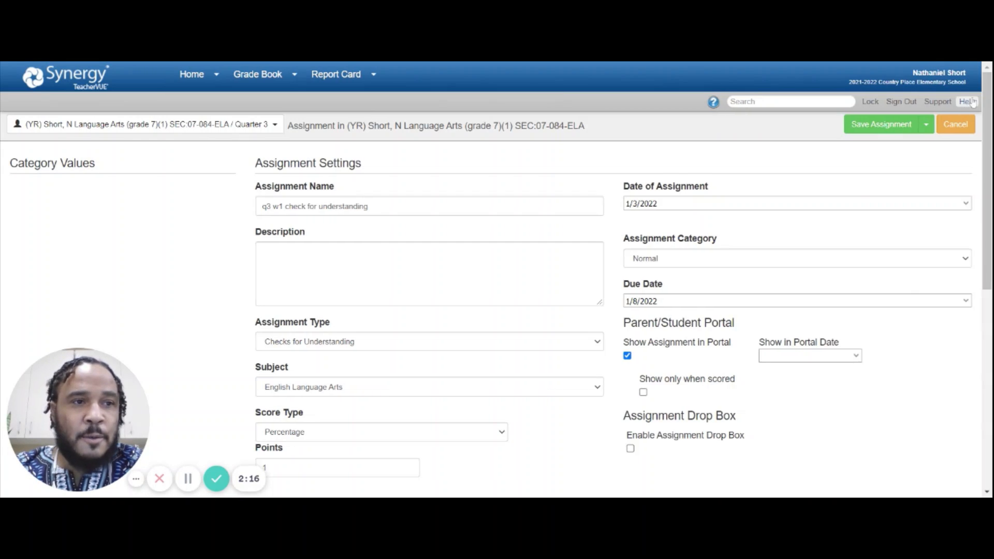
Try Raw Score as the assignment's score type and restore Percentage
scroll(976, 135, down, 3)
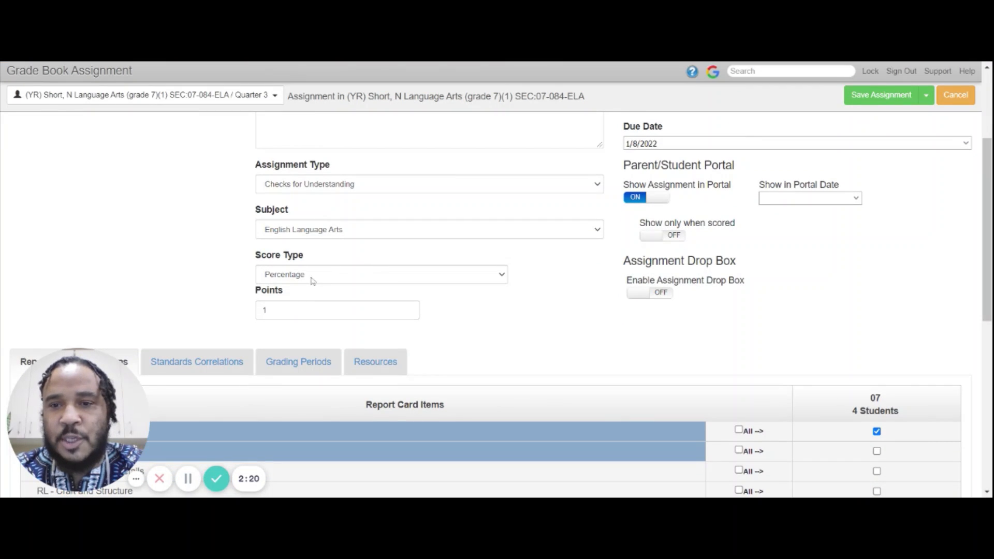
click(386, 278)
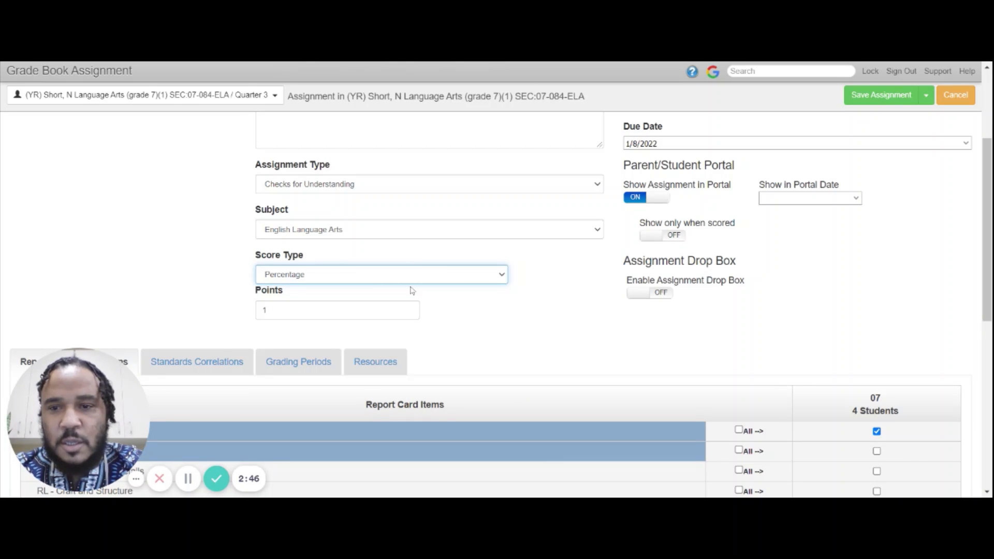
click(332, 318)
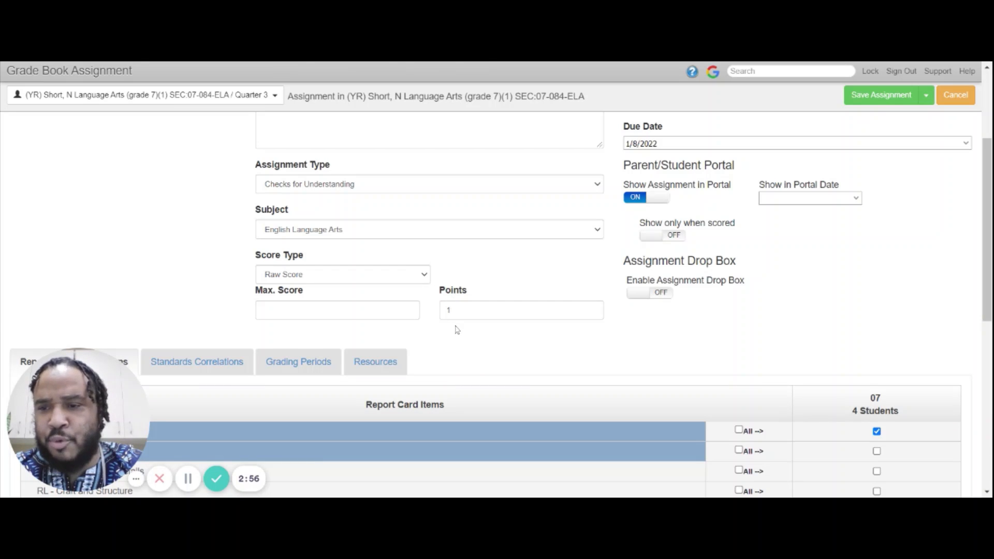
click(425, 279)
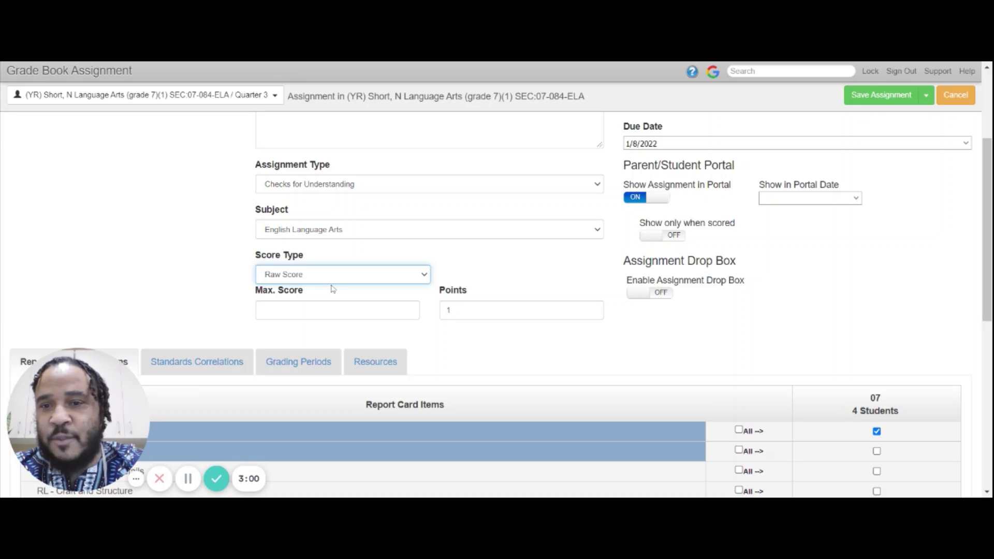
key(Down)
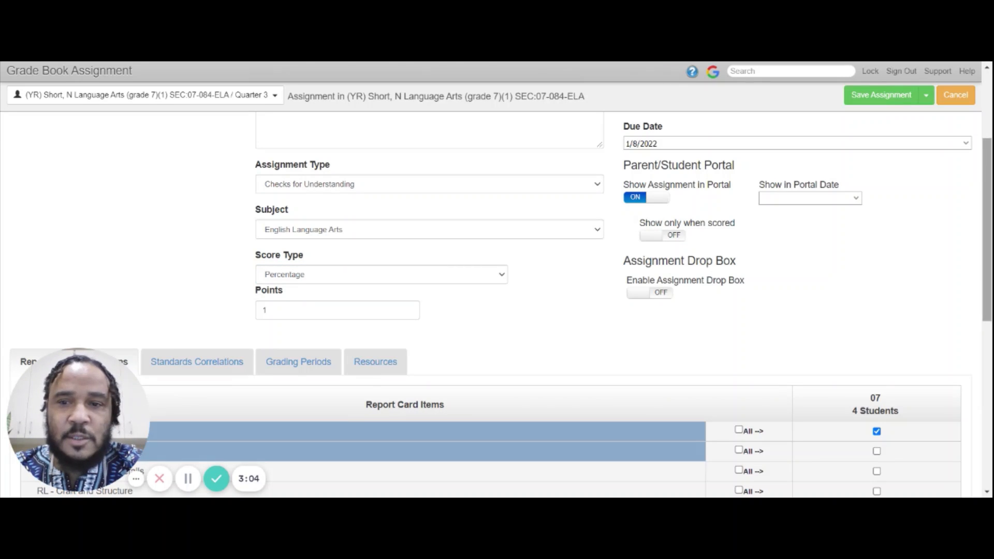
Correlate the assignment with Reading Literature and RL - Key Ideas and Details for grade 07, and save it
scroll(969, 233, down, 4)
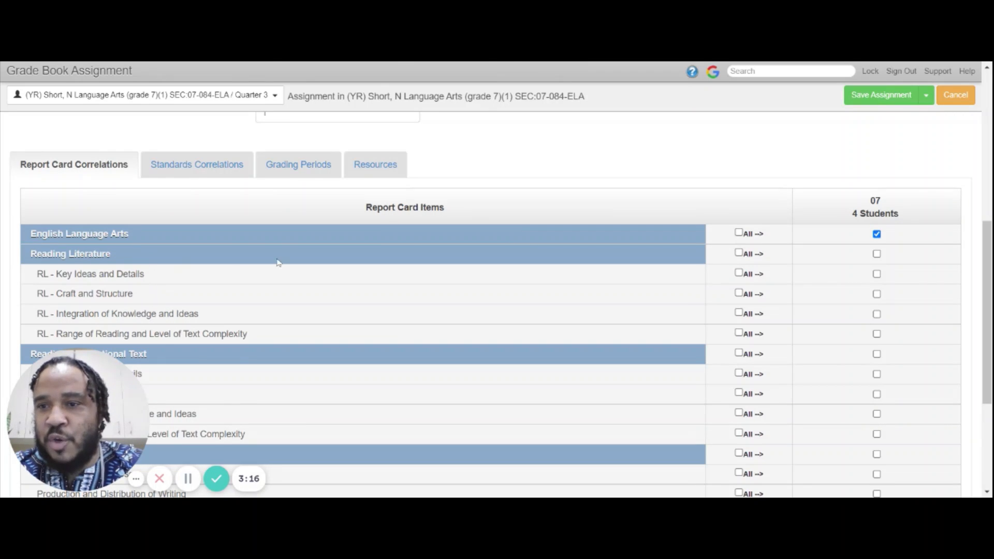
click(876, 253)
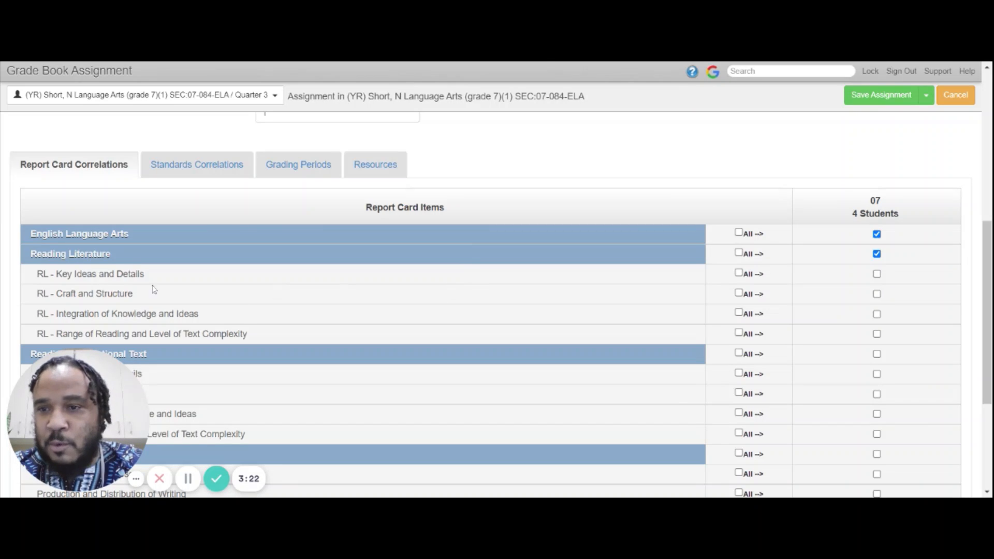
click(877, 275)
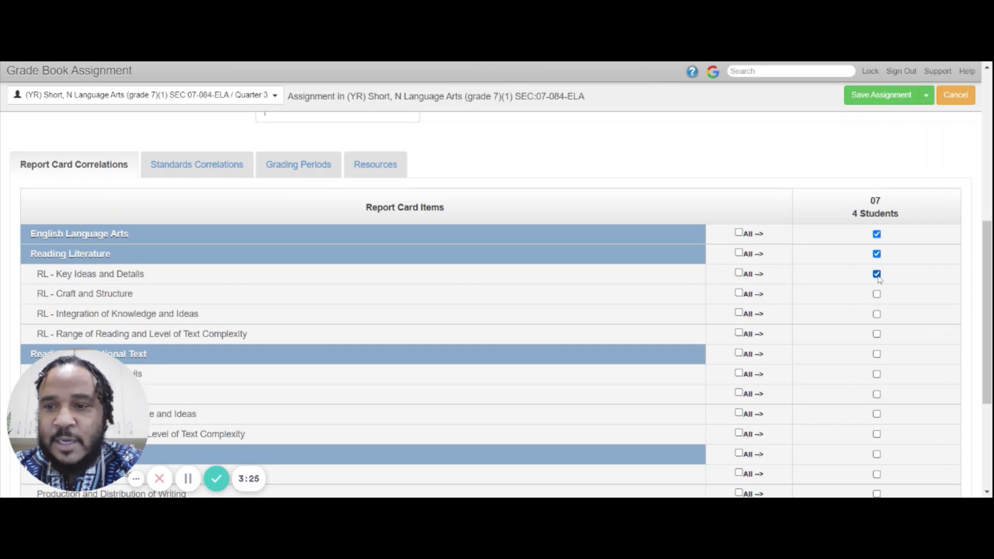
click(872, 103)
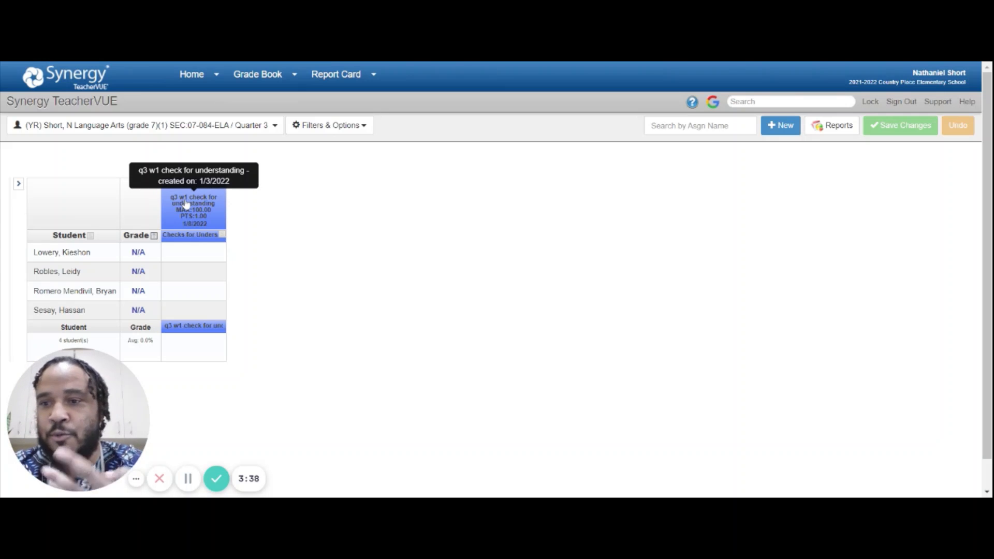
Start copying assignments from the grade 7 Language Arts class, choosing "q3 w1 check for understanding" as the one to copy
mouse_move(273, 83)
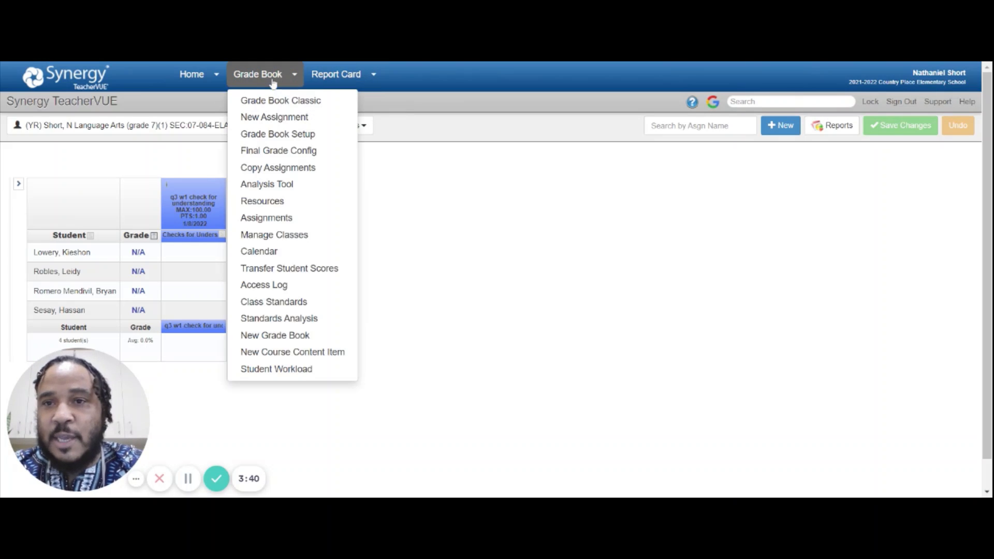
click(274, 173)
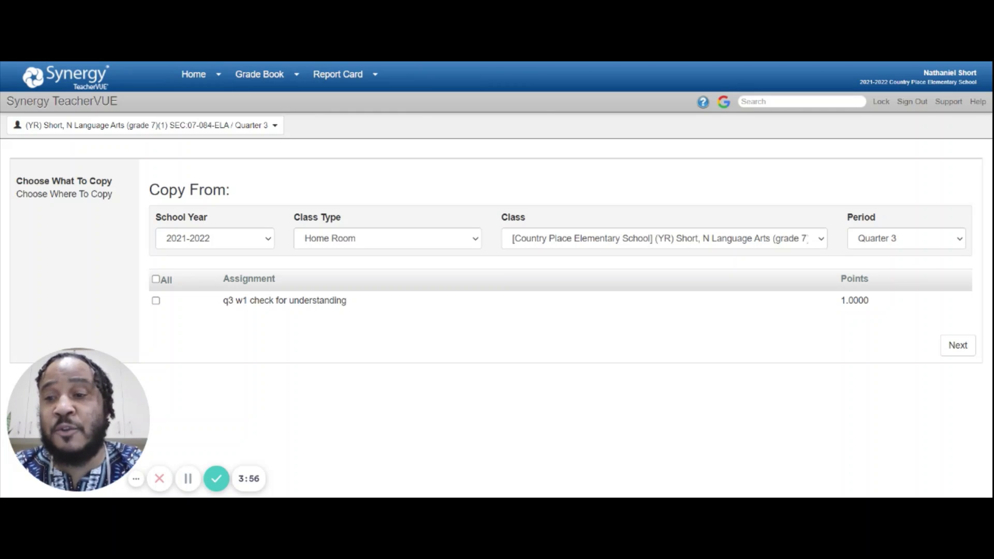
click(155, 301)
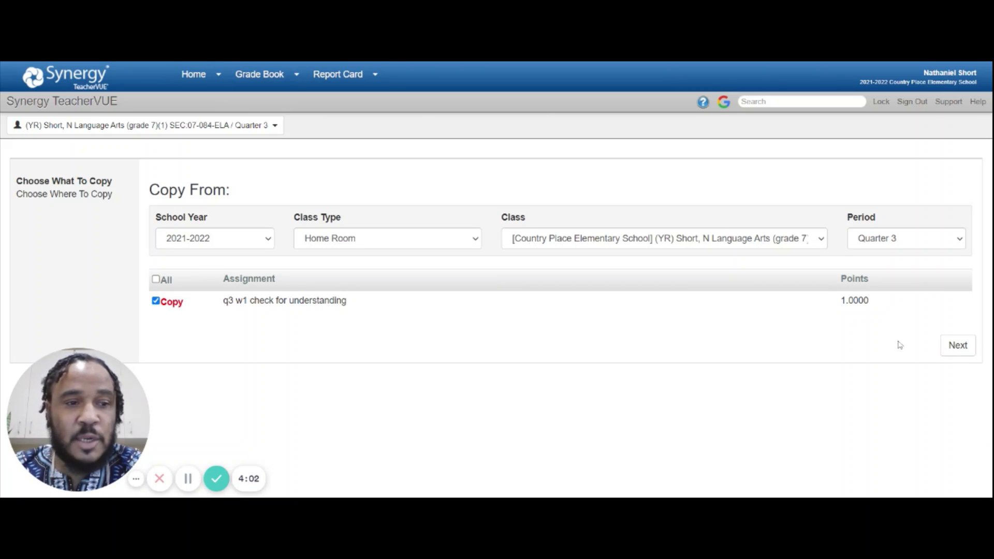
click(967, 349)
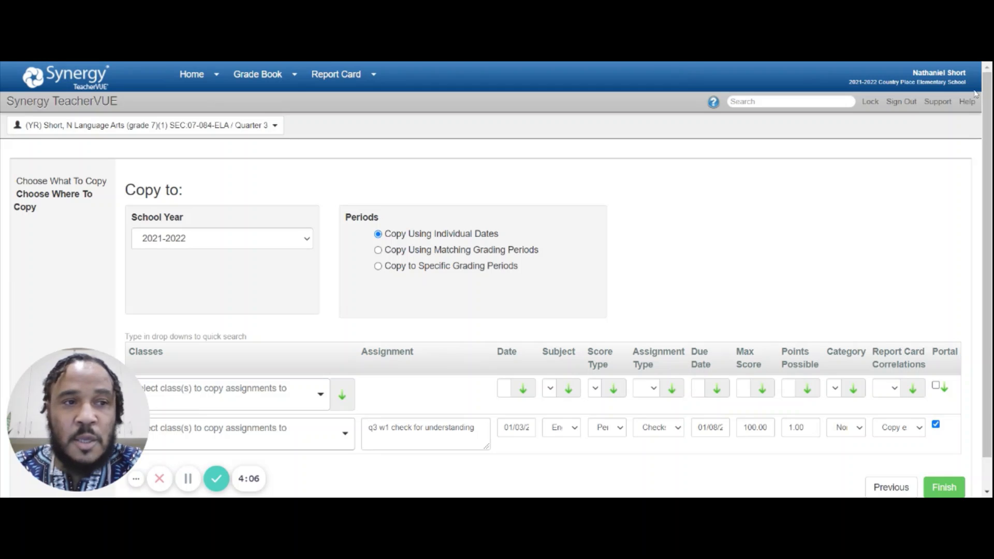
Select the grade 6 Language Arts class SEC:06-084-ELA as the copy destination and apply it to the assignment row
scroll(958, 170, down, 1)
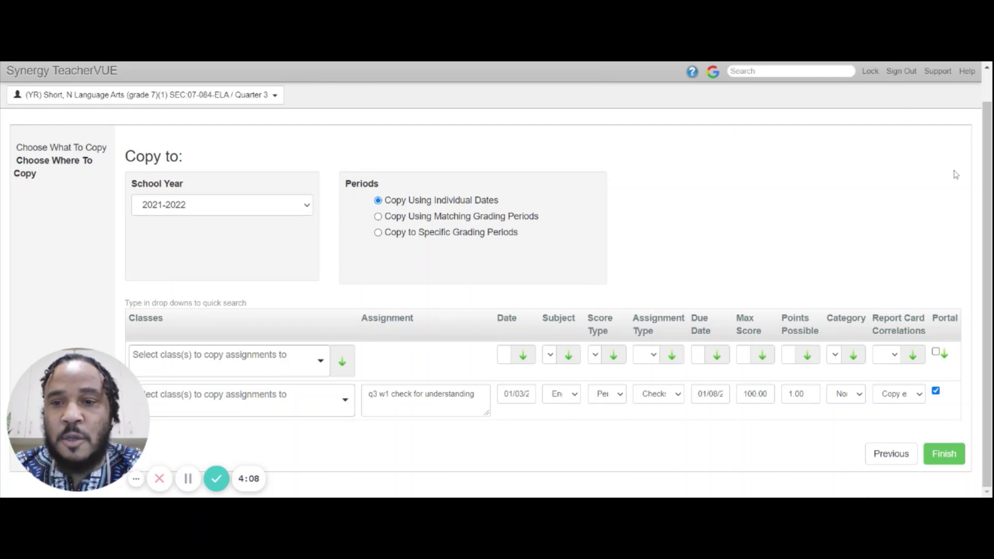
click(321, 364)
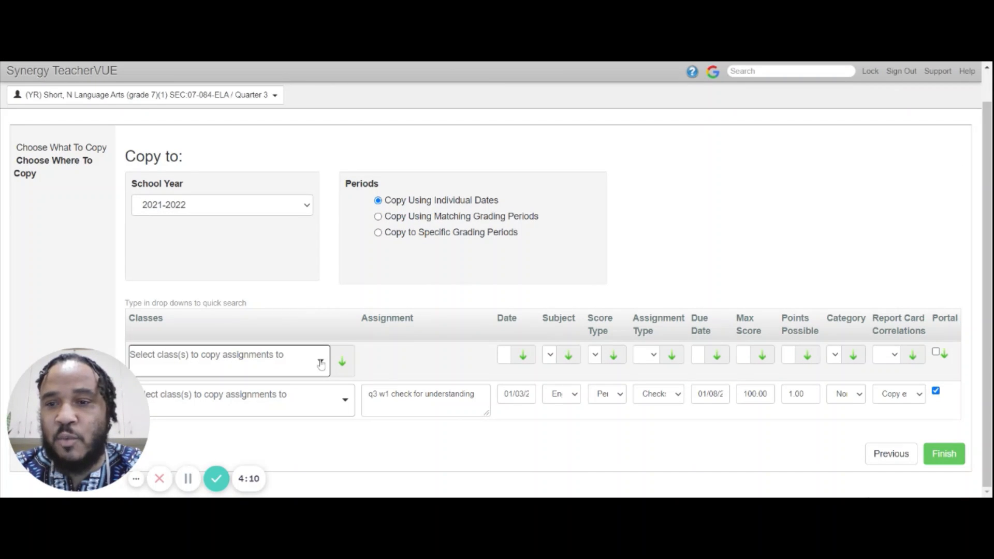
click(321, 364)
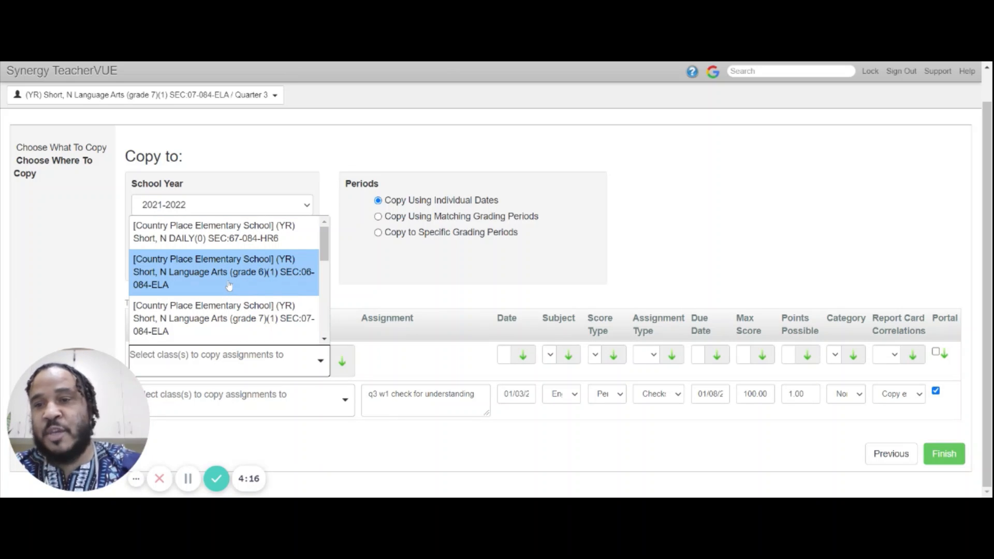
click(205, 265)
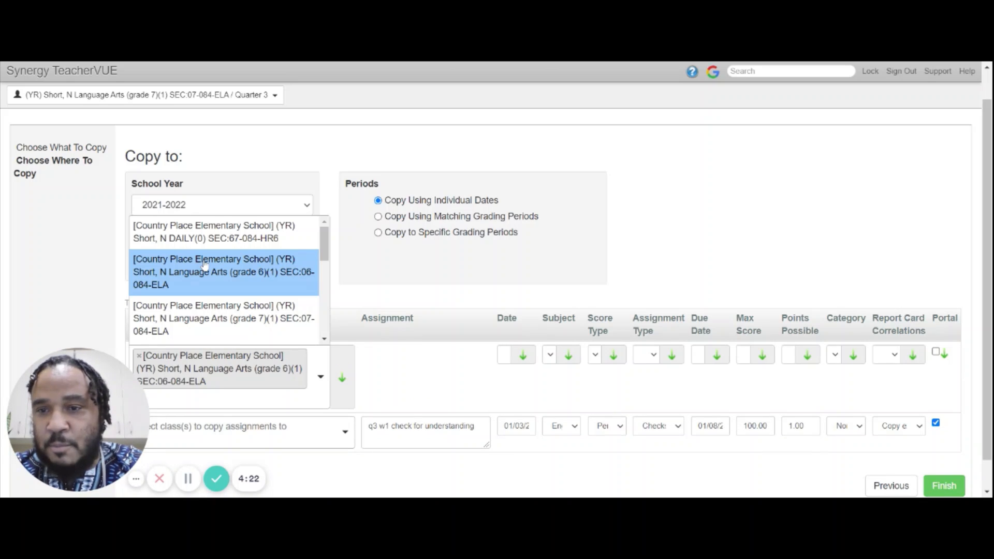
click(205, 264)
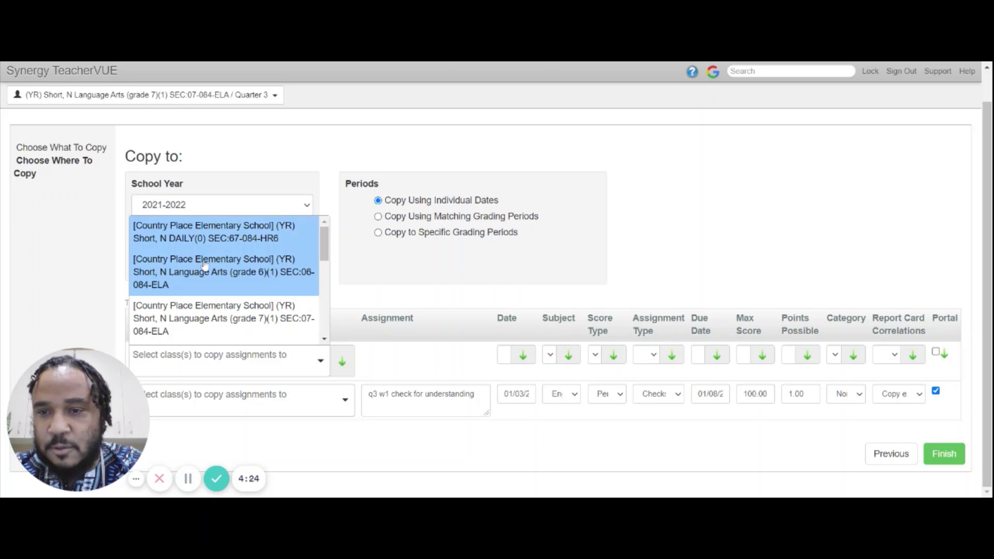
click(205, 265)
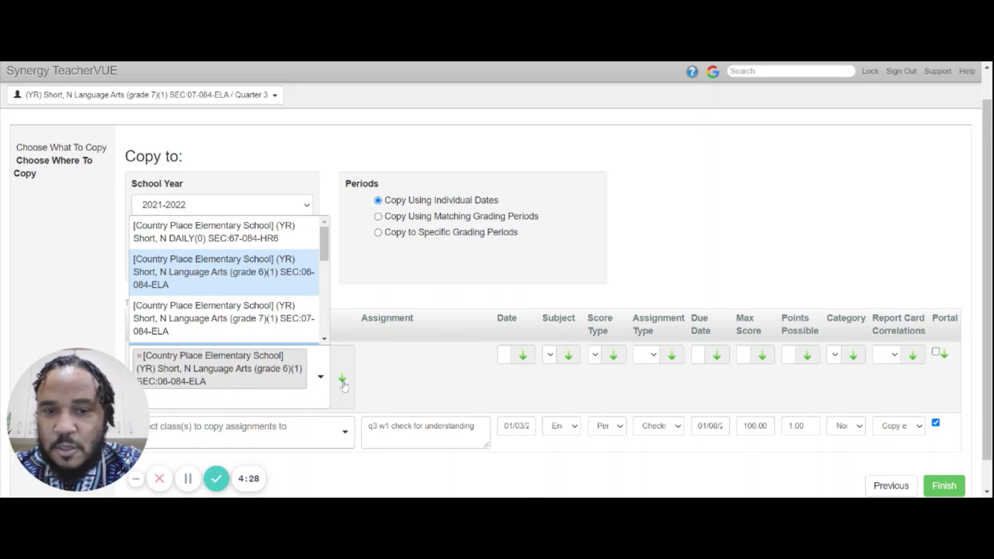
click(433, 380)
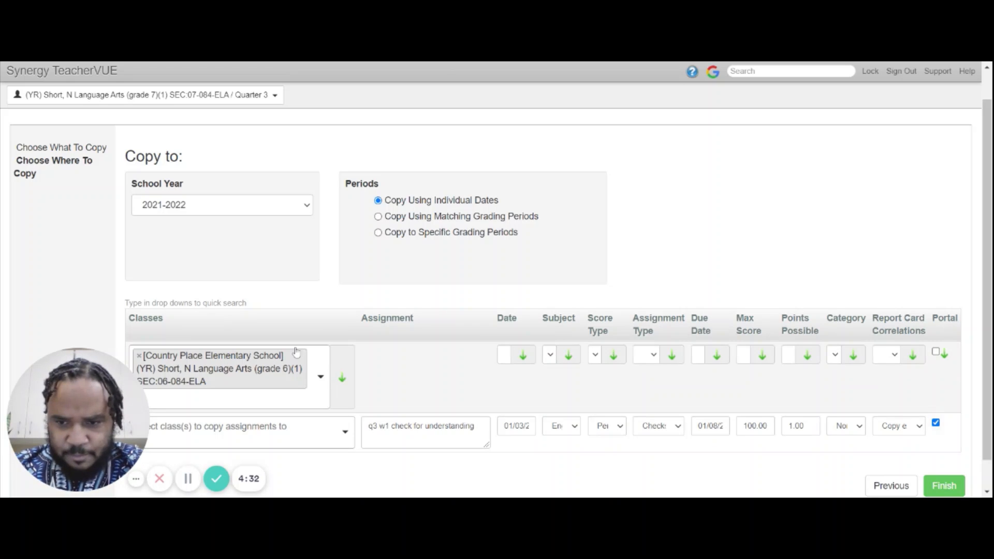
click(342, 379)
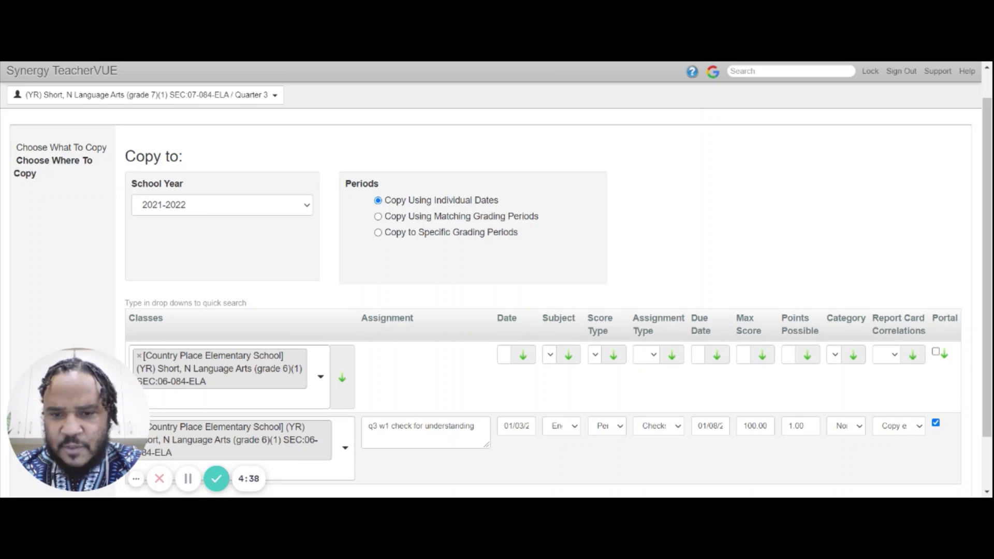
Rename the copy as "q3 w2 check for understanding", run the copy and reset the wizard
click(391, 425)
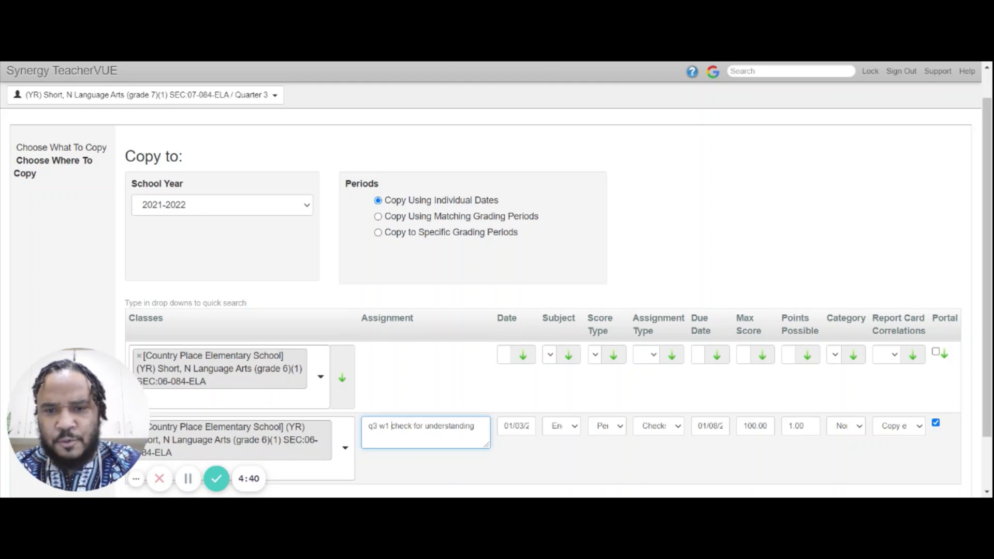
key(BackSpace)
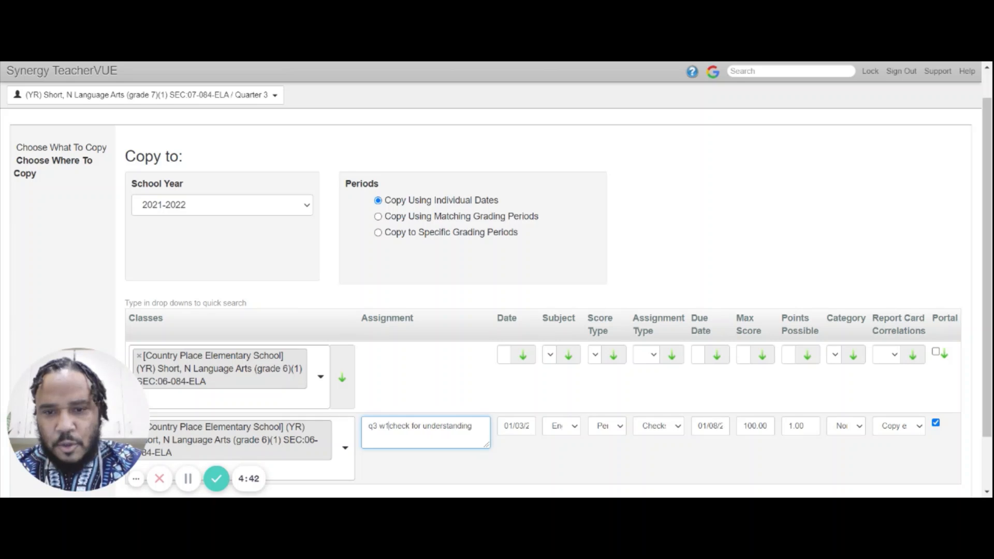
key(BackSpace)
text(2)
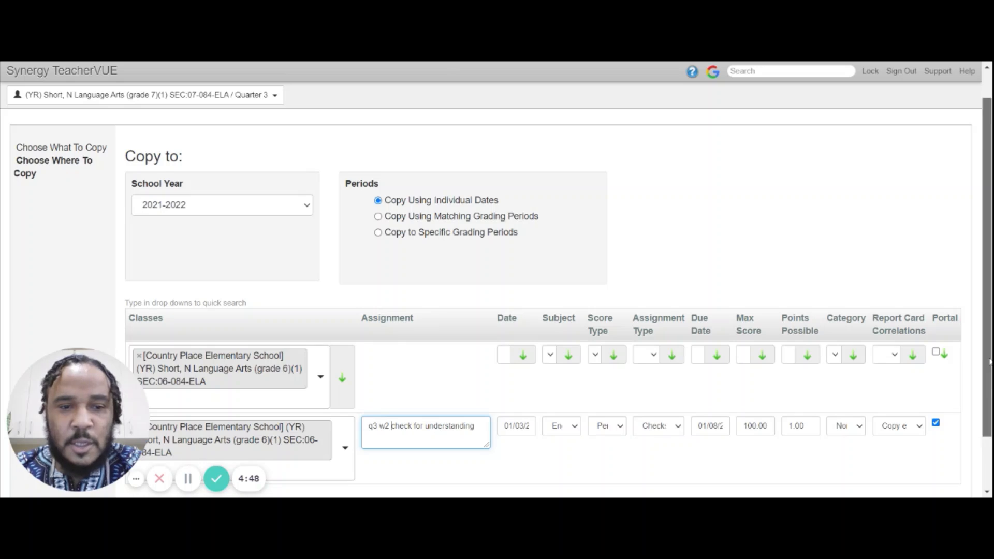
scroll(990, 362, down, 2)
click(954, 458)
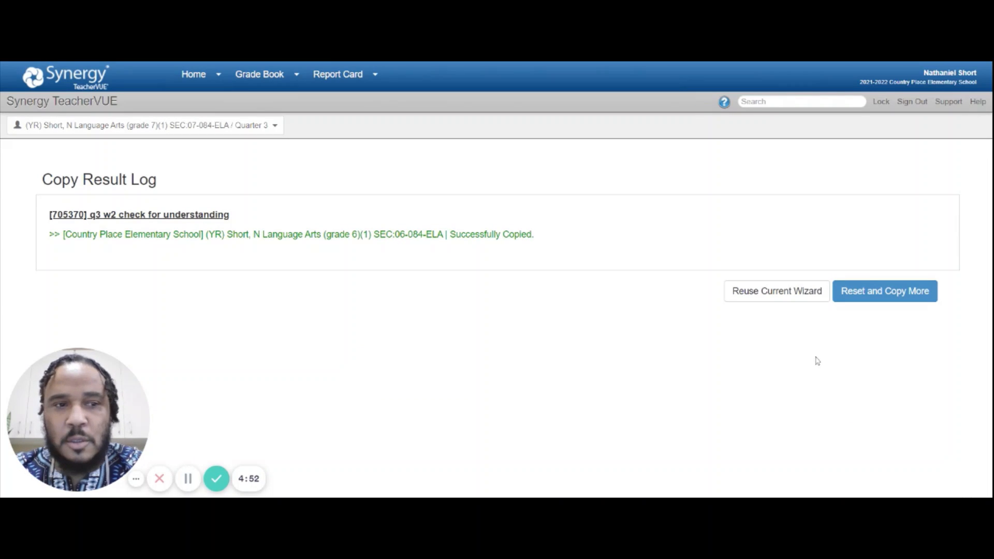
click(875, 294)
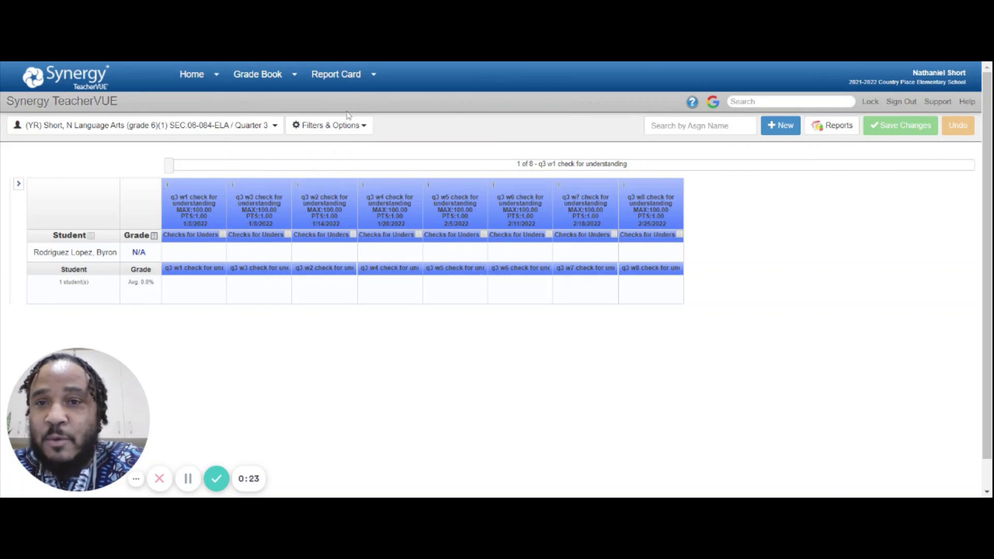
Name a new assignment in the grade 6 Language Arts class "q3 w2 bi-weekly assessment"
click(388, 205)
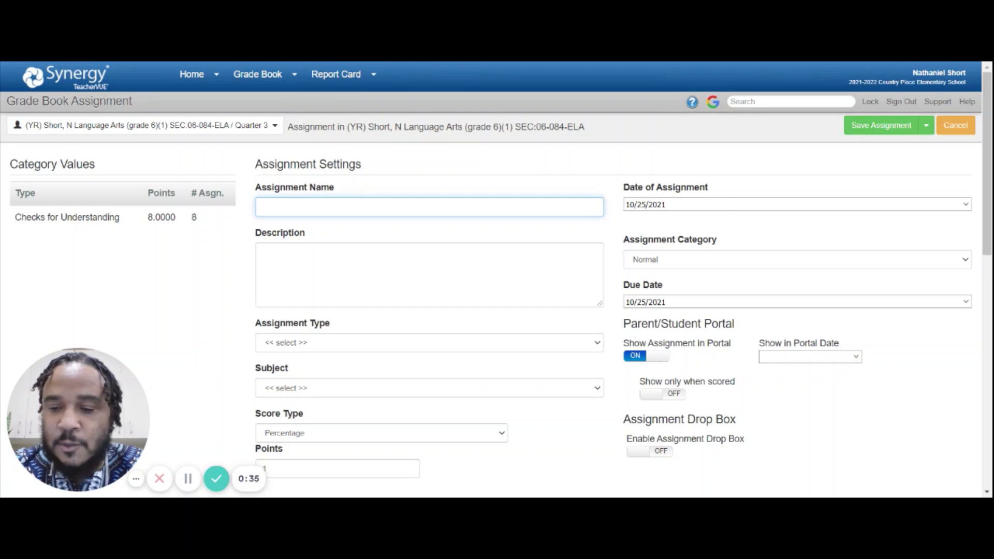
text(3 )
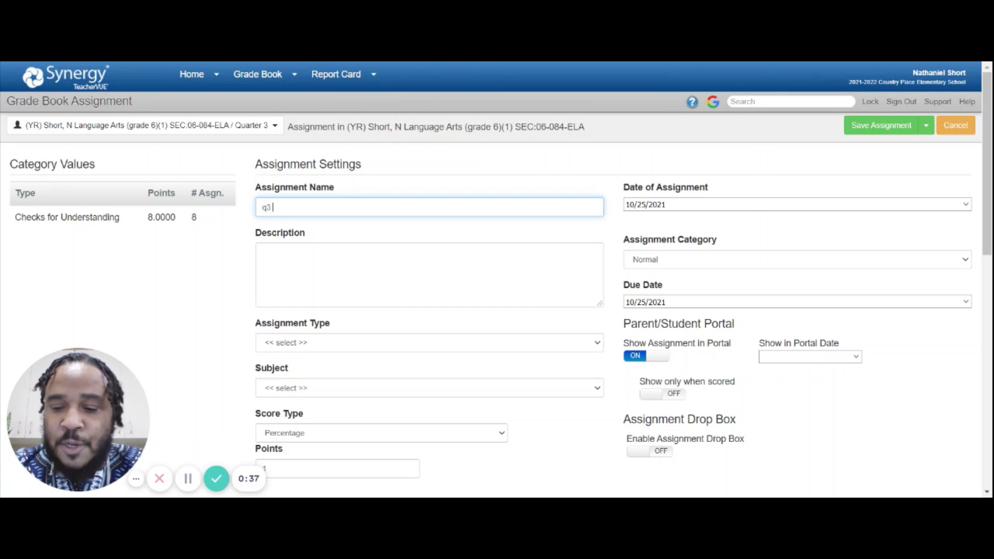
text(w2)
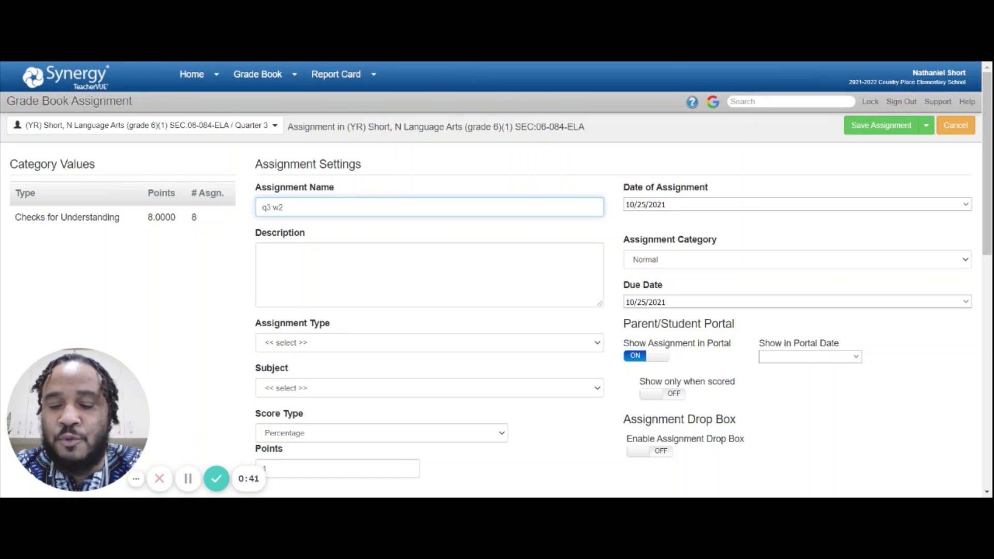
text( bi)
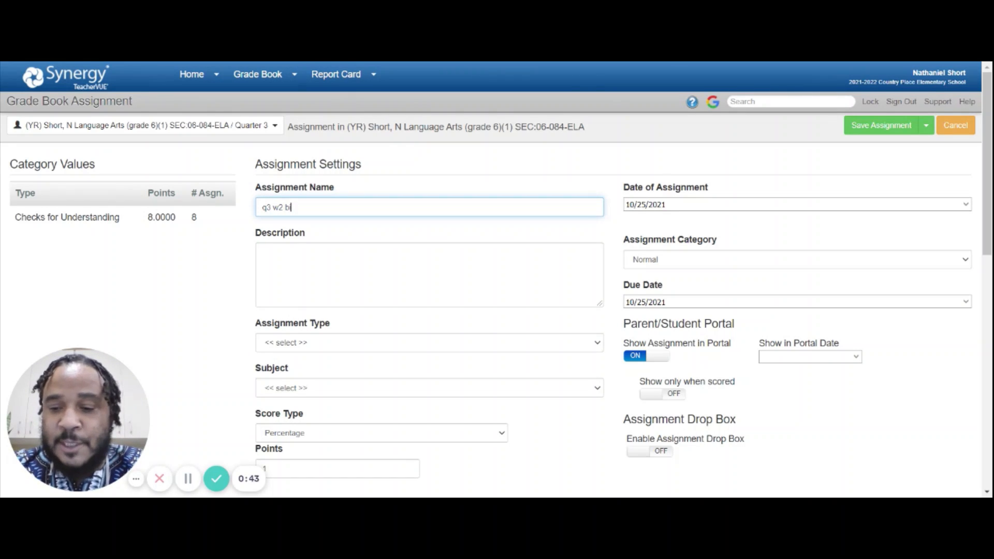
text(w)
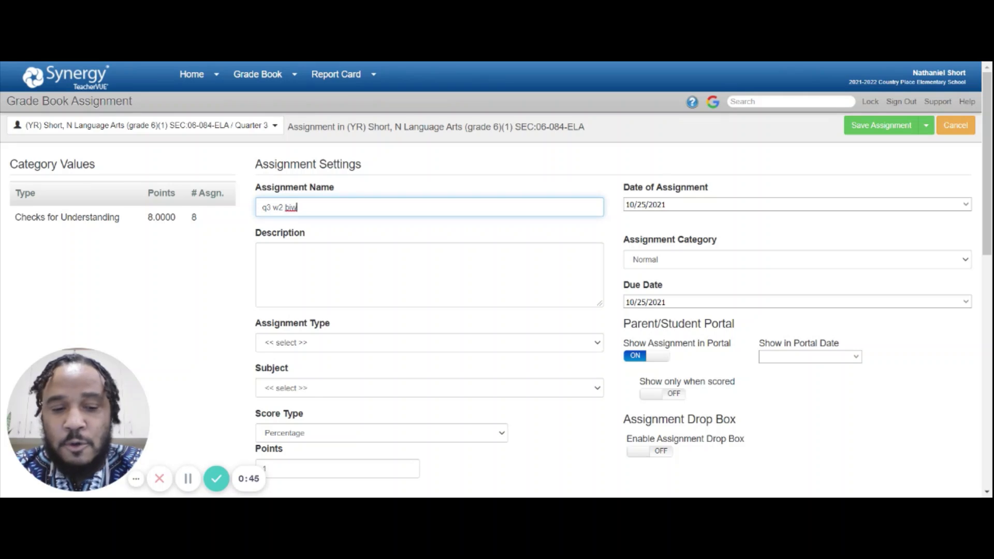
key(BackSpace)
text(-wee)
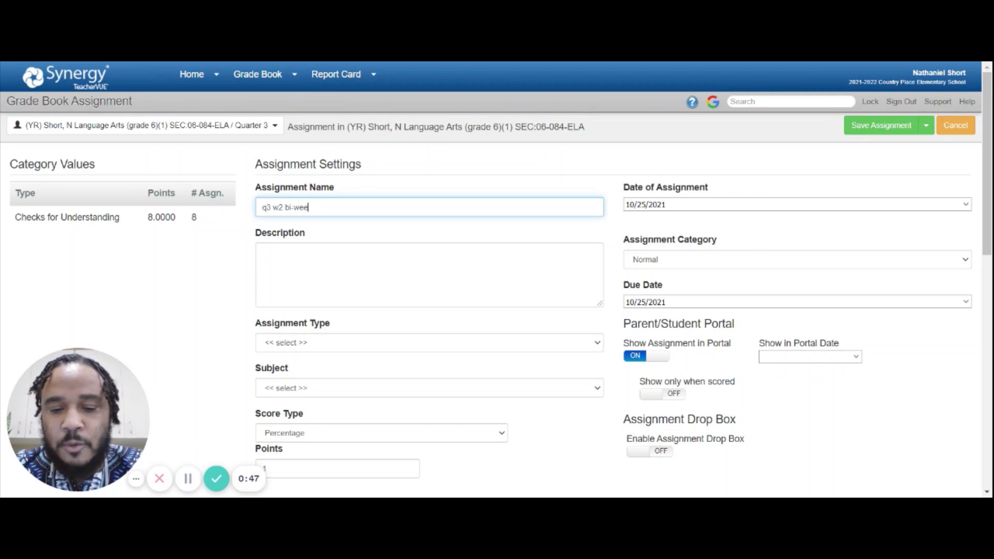
text(kly ass)
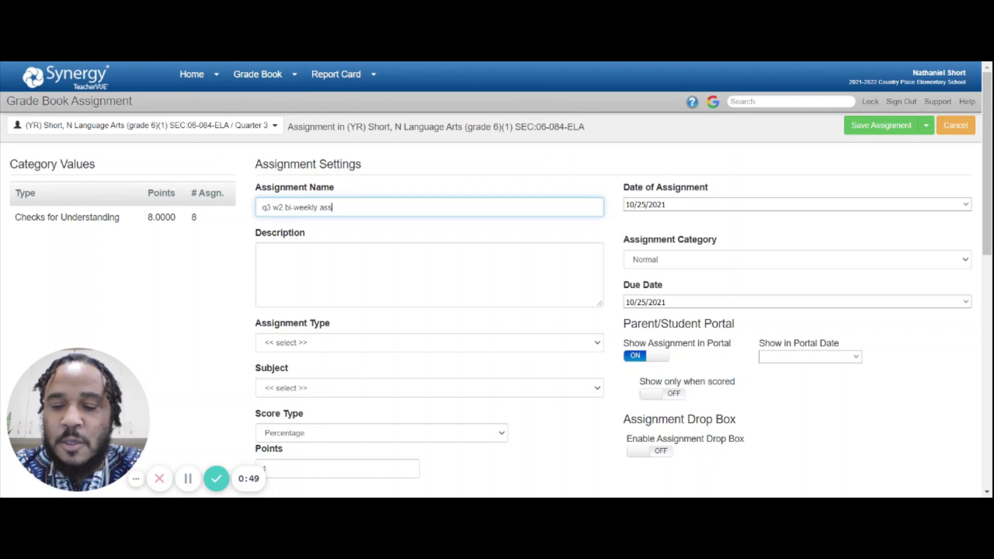
text(essment)
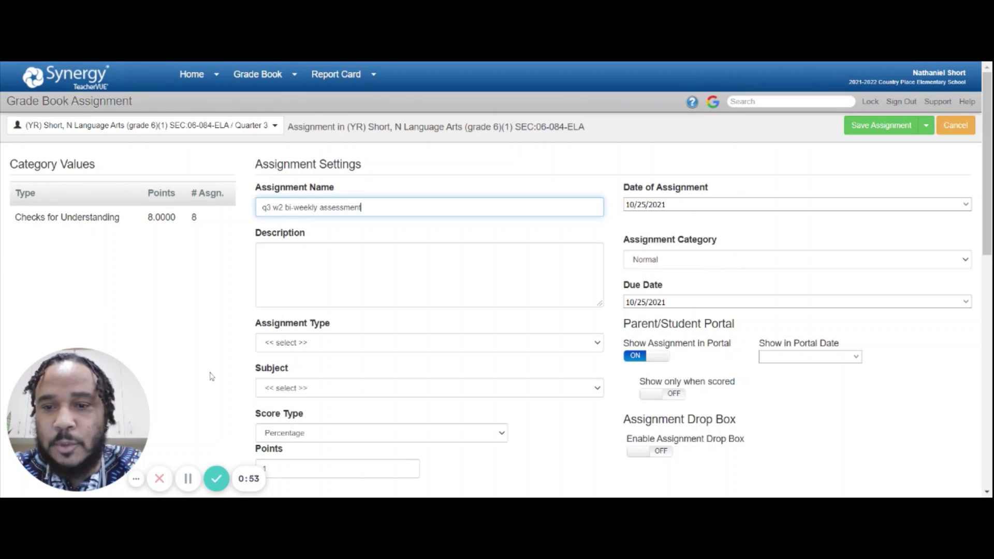
Set the new assignment's type to Assessments and its subject to English Language Arts
click(385, 350)
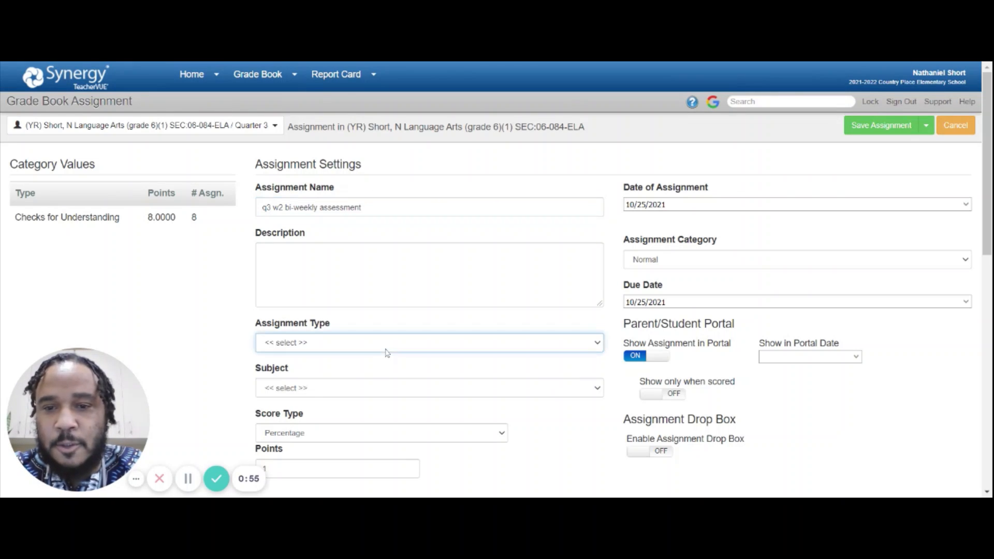
click(346, 383)
click(347, 389)
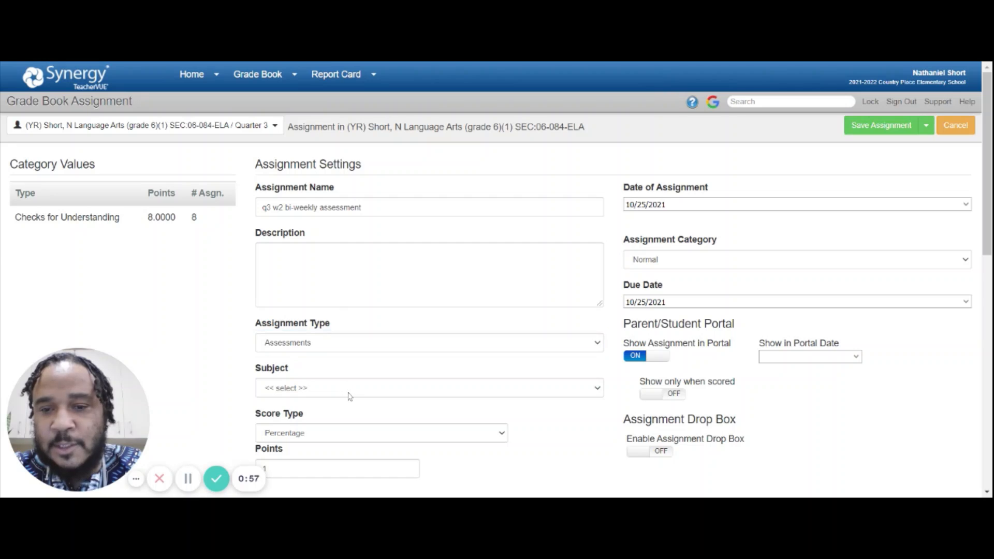
click(289, 238)
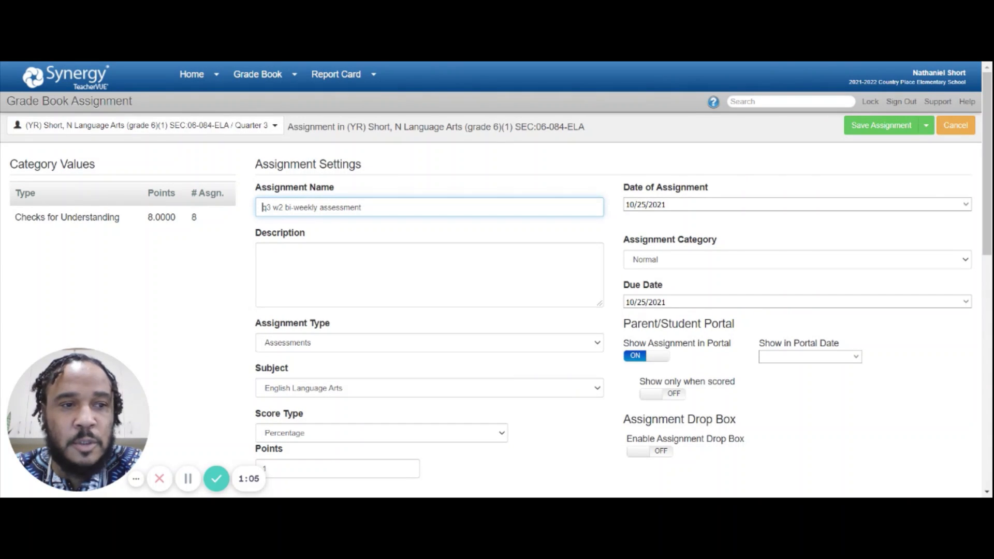
Set the bi-weekly assessment's date of assignment to 1/10/2022
click(862, 205)
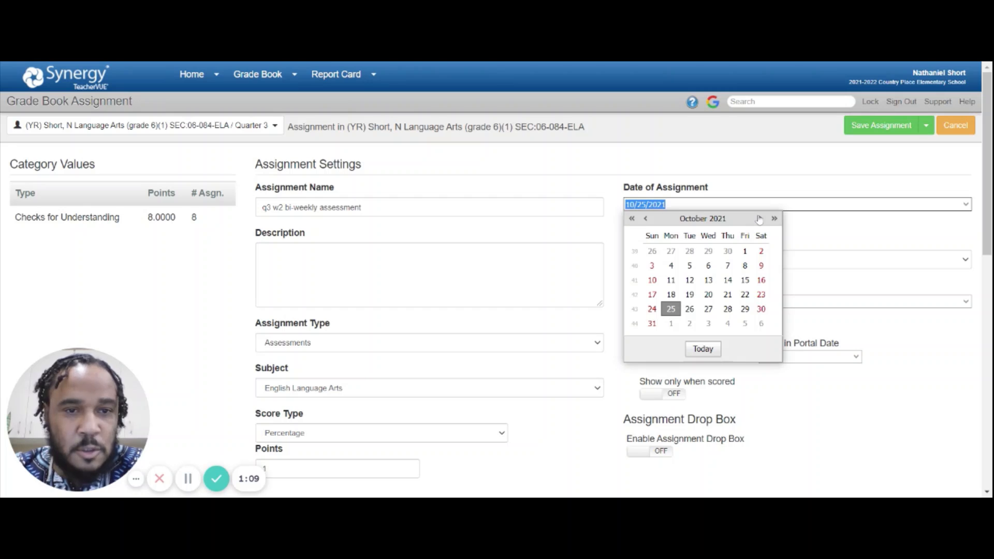
click(758, 220)
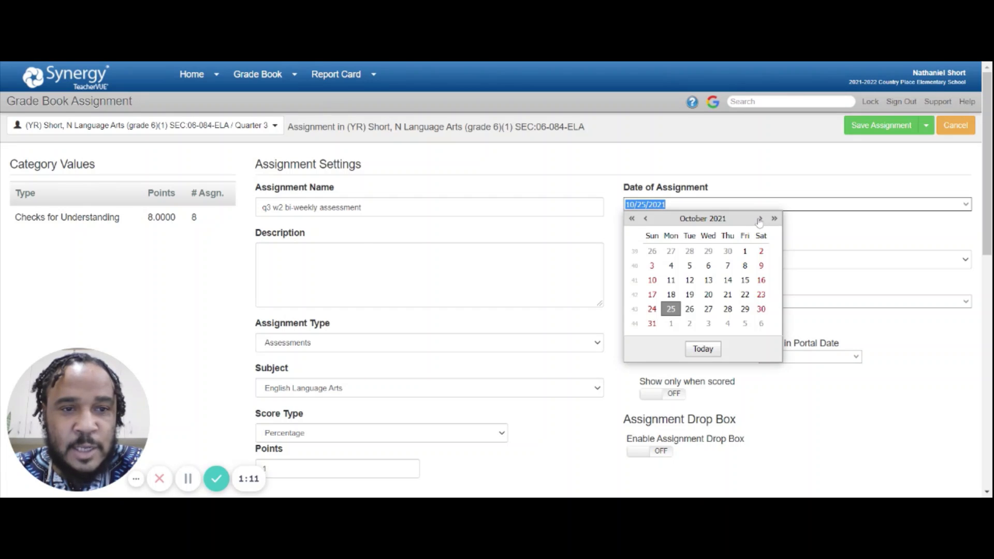
click(759, 219)
click(758, 219)
click(758, 219)
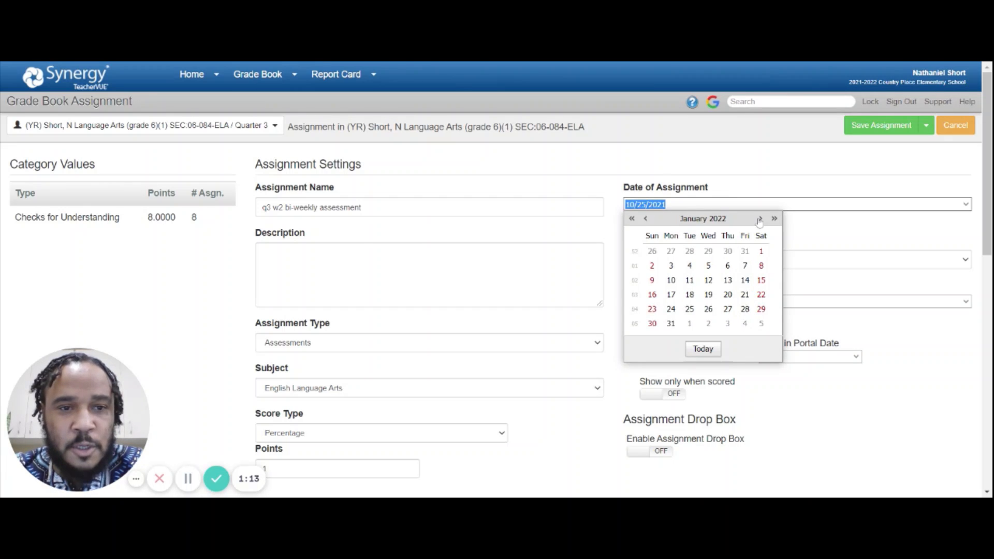
click(670, 280)
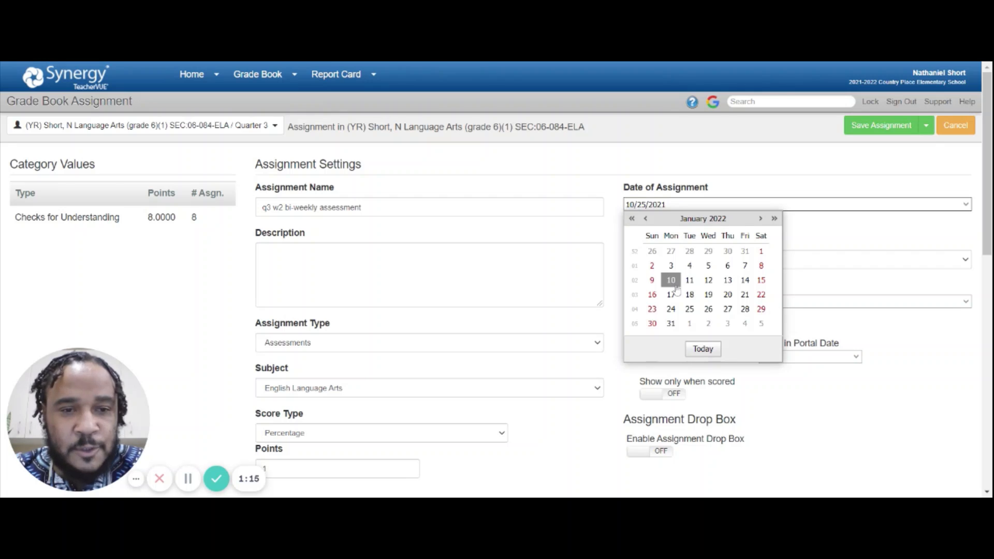
Set the bi-weekly assessment's due date to 1/14/2022
click(966, 302)
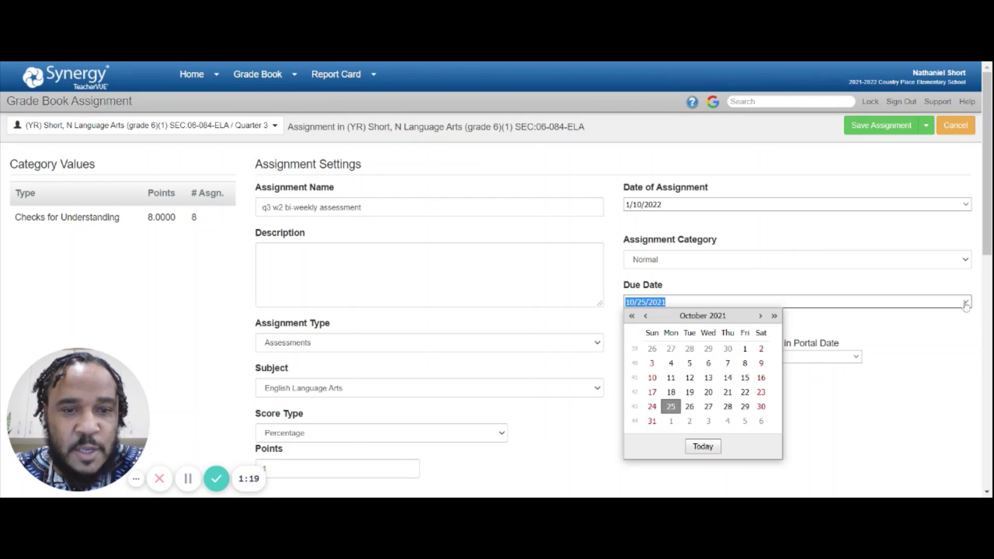
click(760, 316)
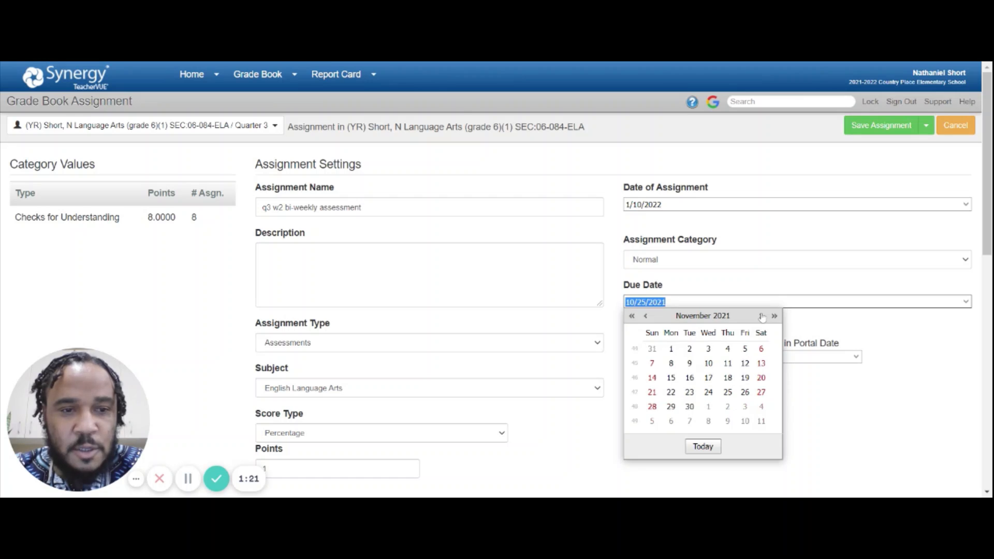
click(760, 315)
click(761, 315)
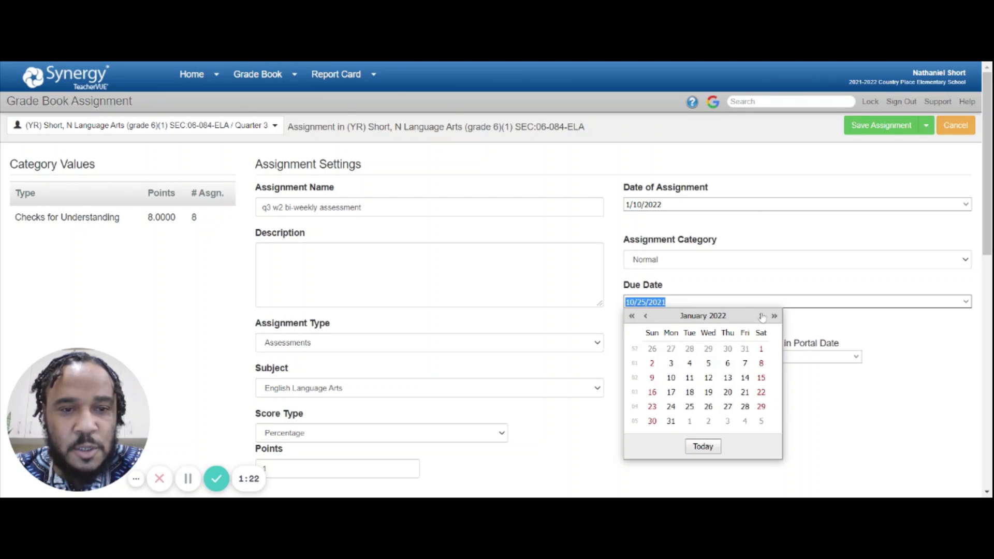
click(746, 378)
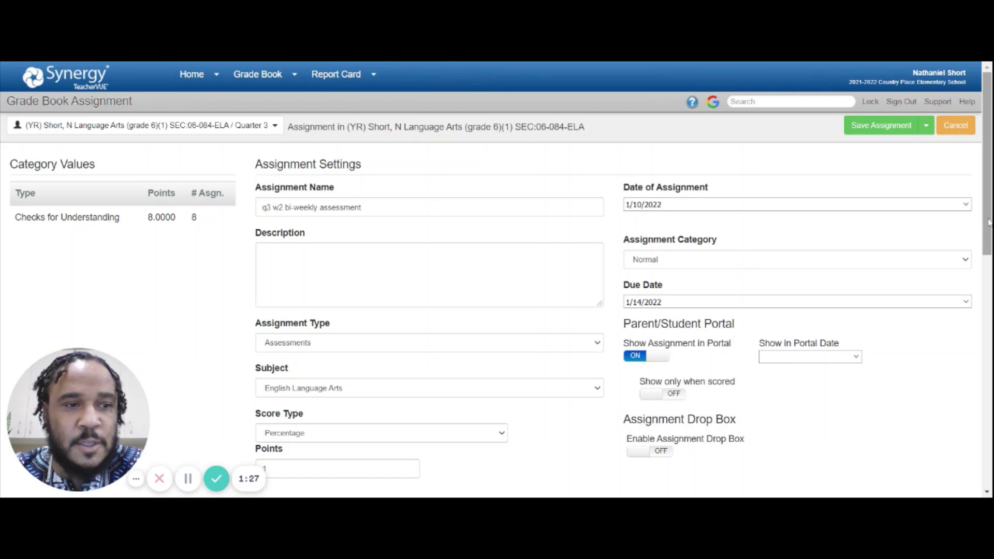
Correlate the assessment with the report card items Reading Literature and RL - Key Ideas and Details, and save the assignment
scroll(497, 310, down, 6)
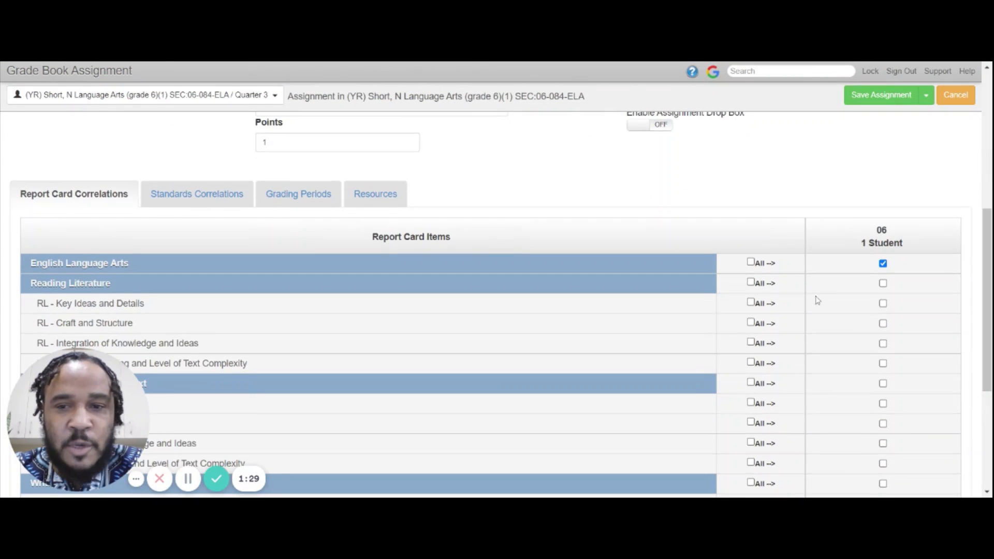
click(883, 284)
click(882, 303)
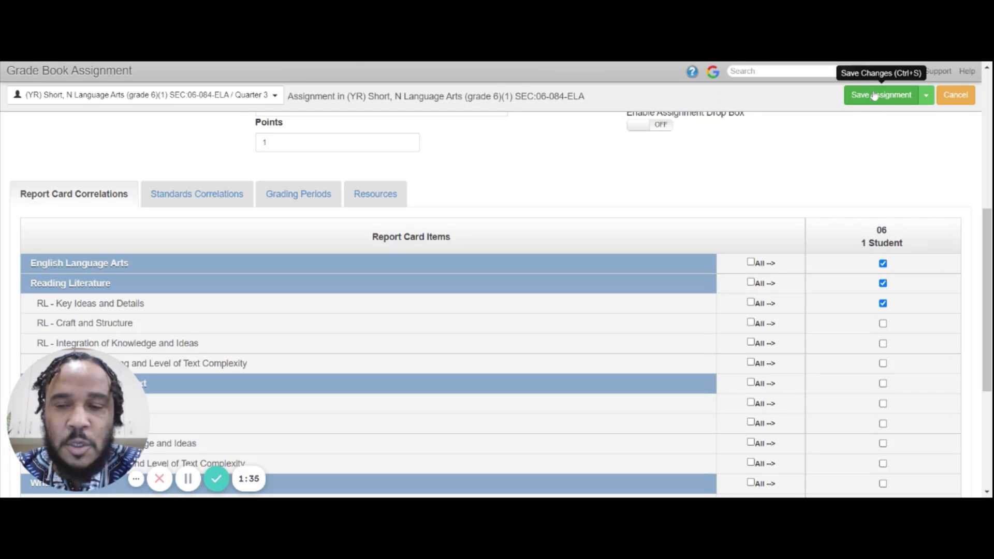
click(874, 96)
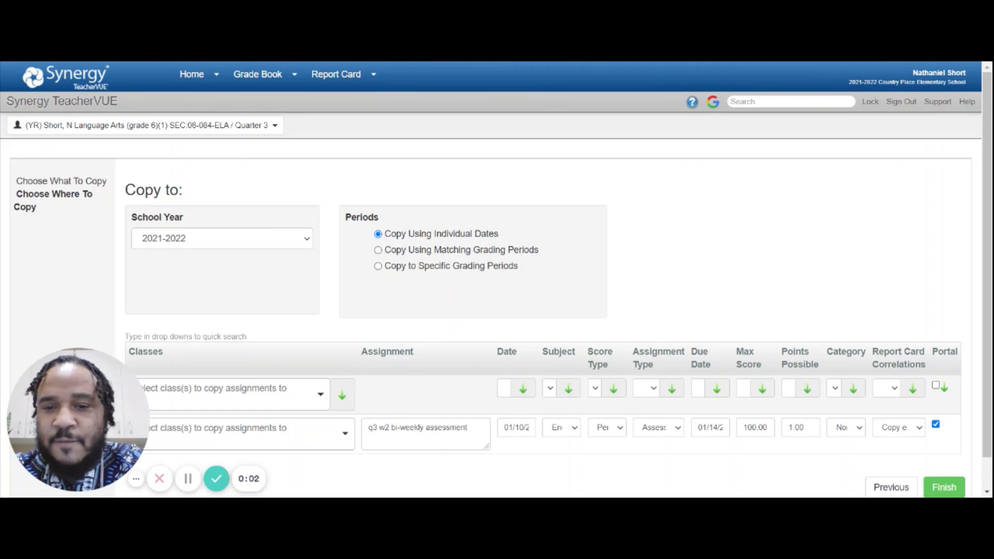
Apply the grade 6 Language Arts class SEC:06-084-ELA as the copy destination and rename the copy "q3 w4 bi-weekly assessment"
click(321, 397)
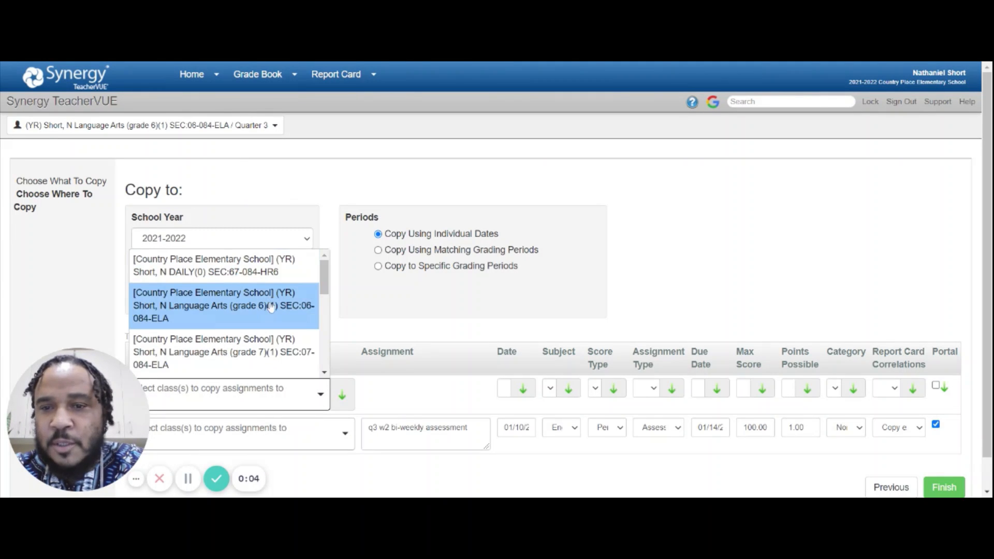
click(256, 294)
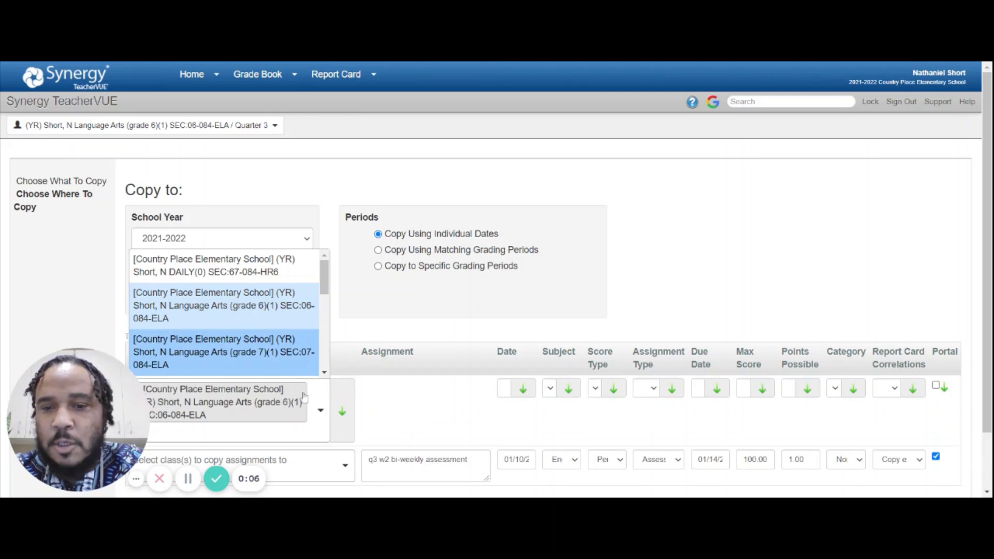
click(340, 413)
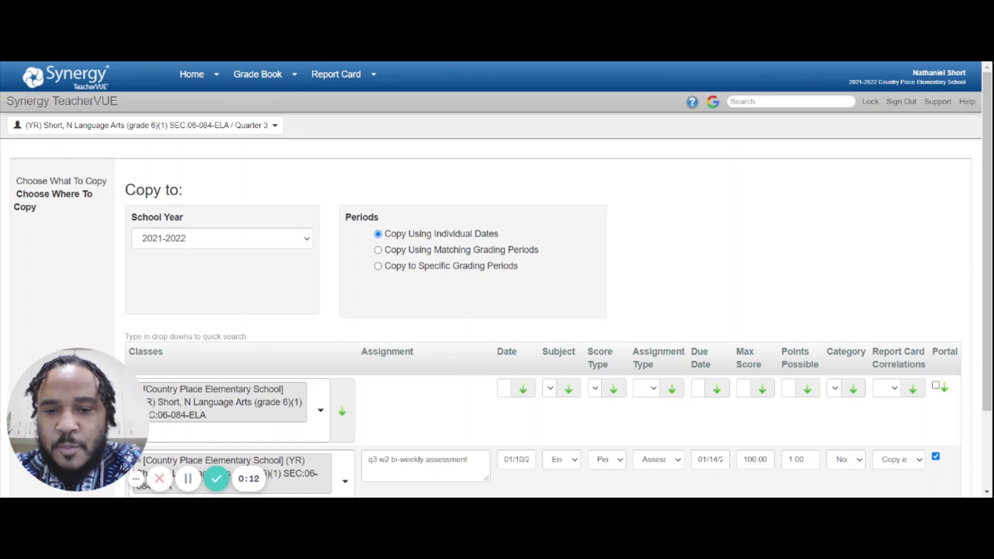
click(408, 461)
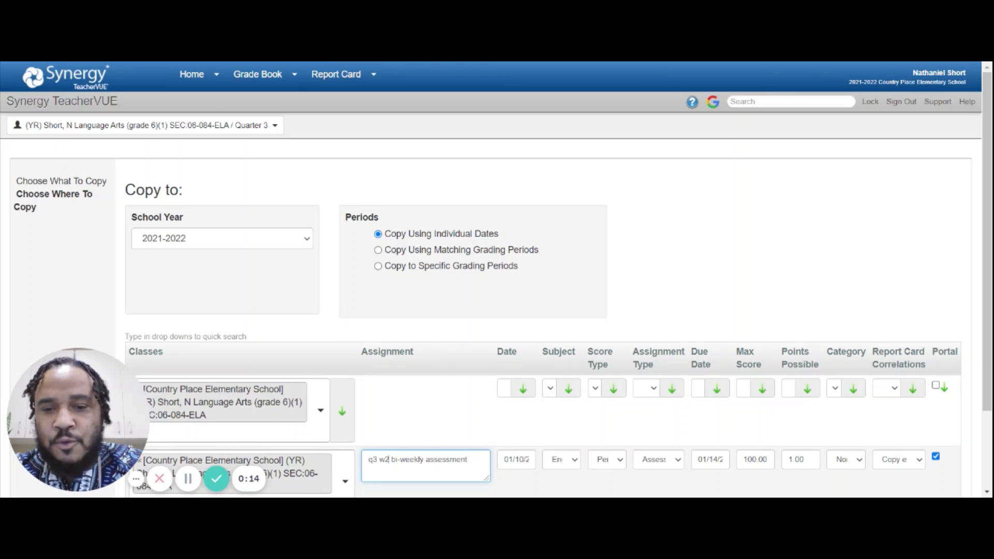
key(BackSpace)
text(4)
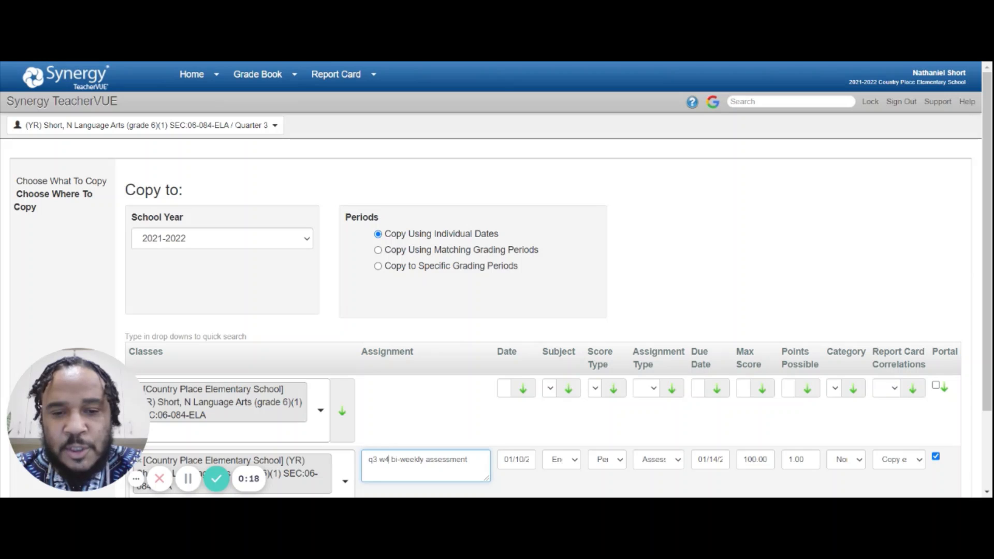
Set the date of the q3 w4 bi-weekly assessment copy to 01/24/2022
click(516, 460)
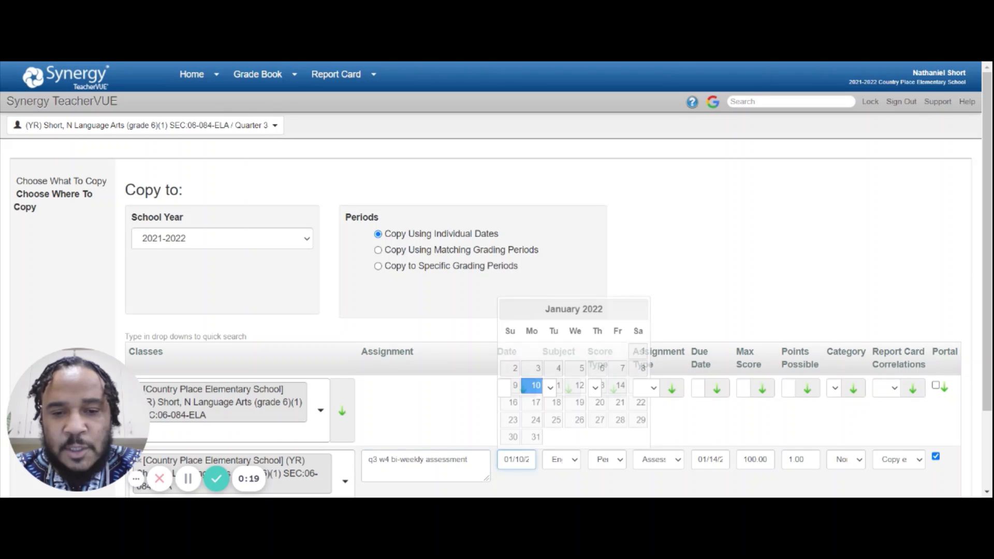
click(535, 403)
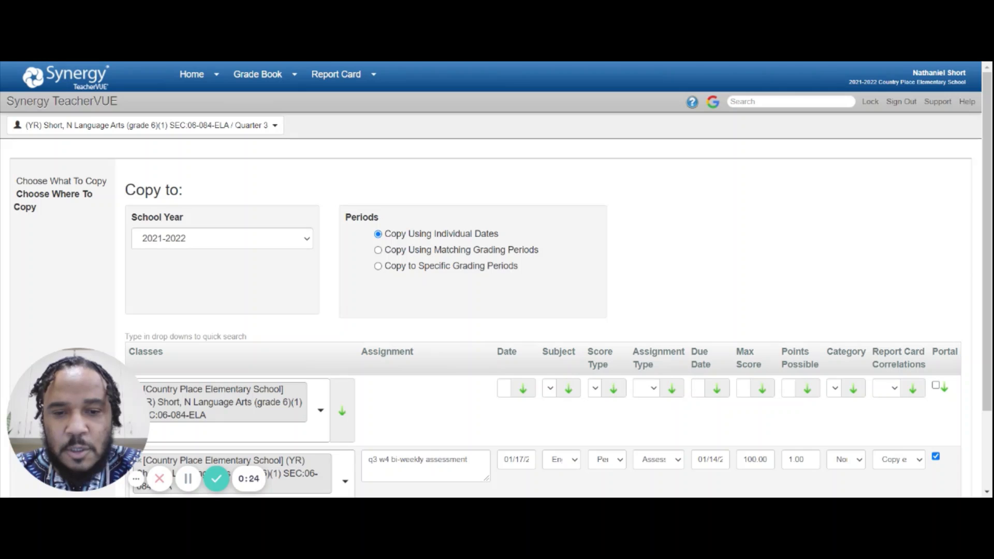
click(516, 459)
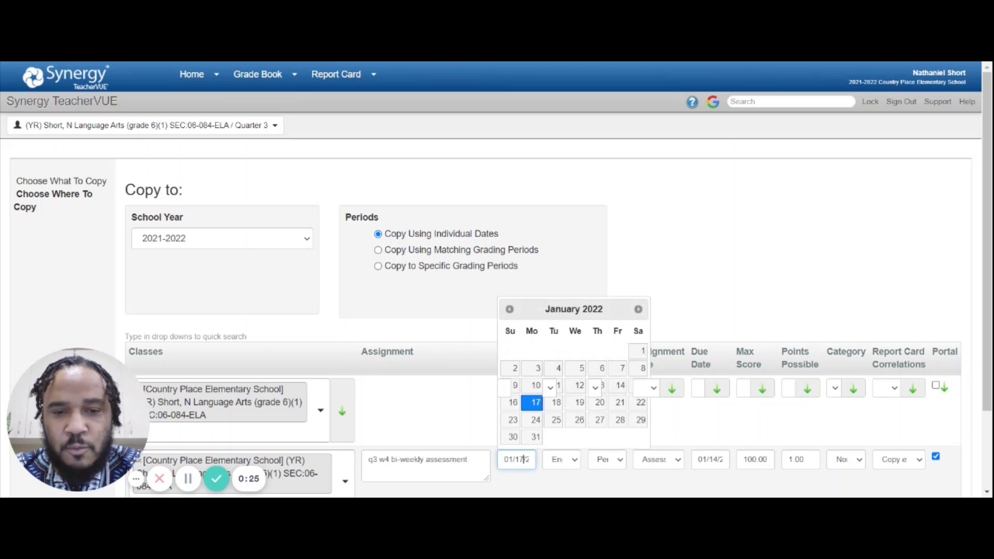
click(536, 419)
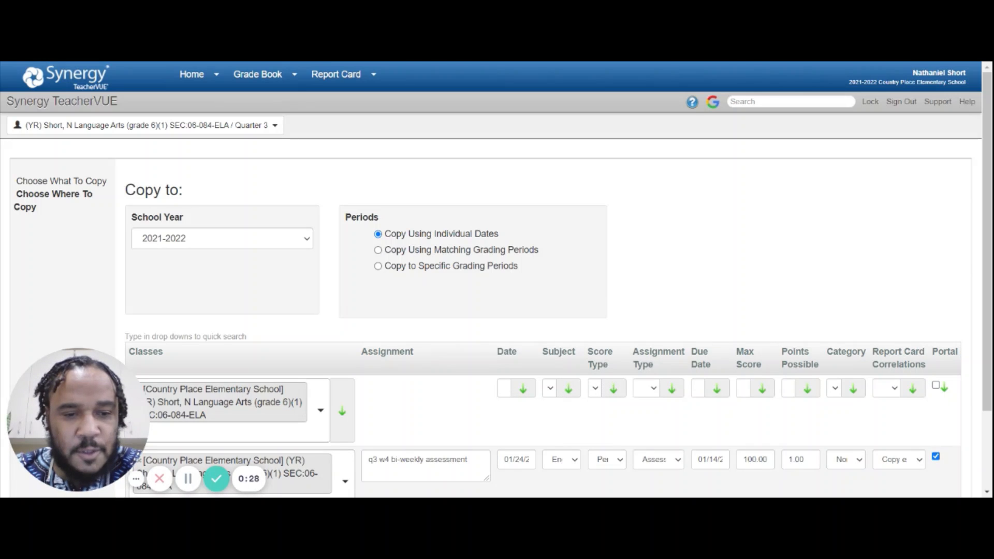
Set the copy's due date to 01/28/2022 and run the copy
click(710, 459)
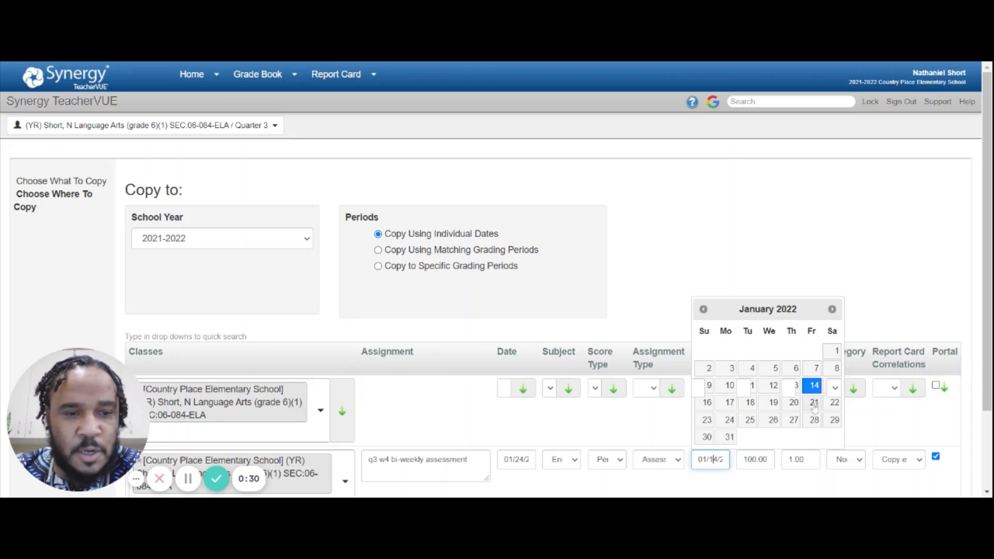
click(814, 423)
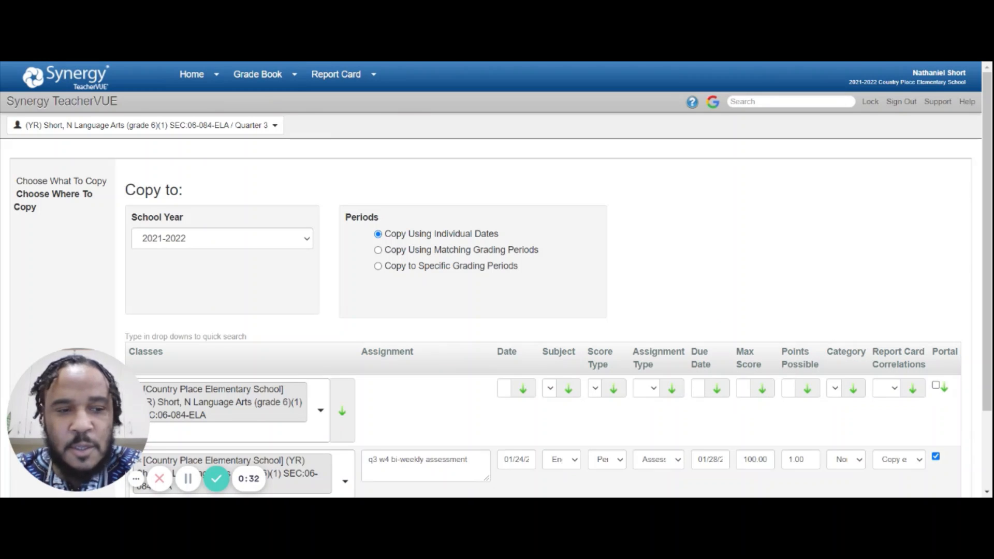
drag(989, 364, 988, 440)
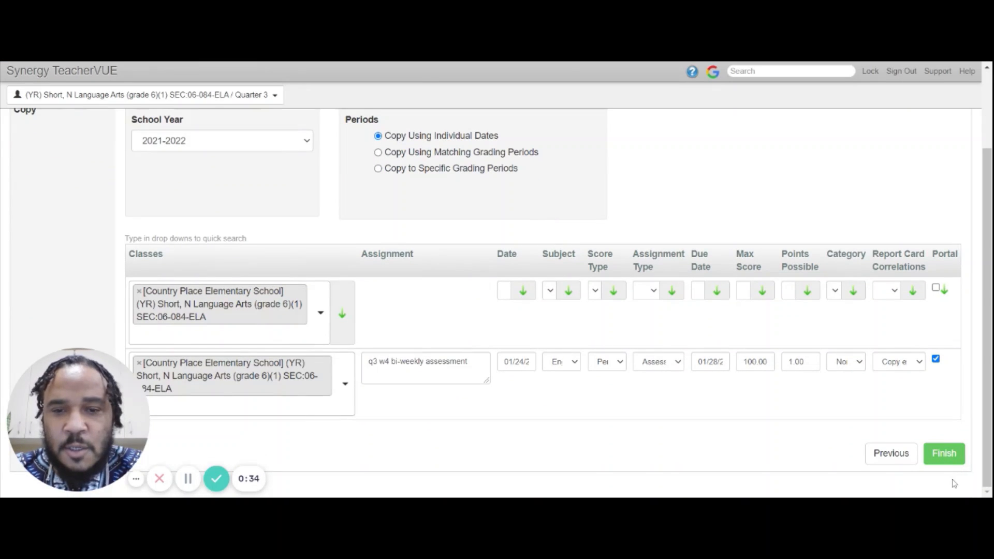
click(957, 462)
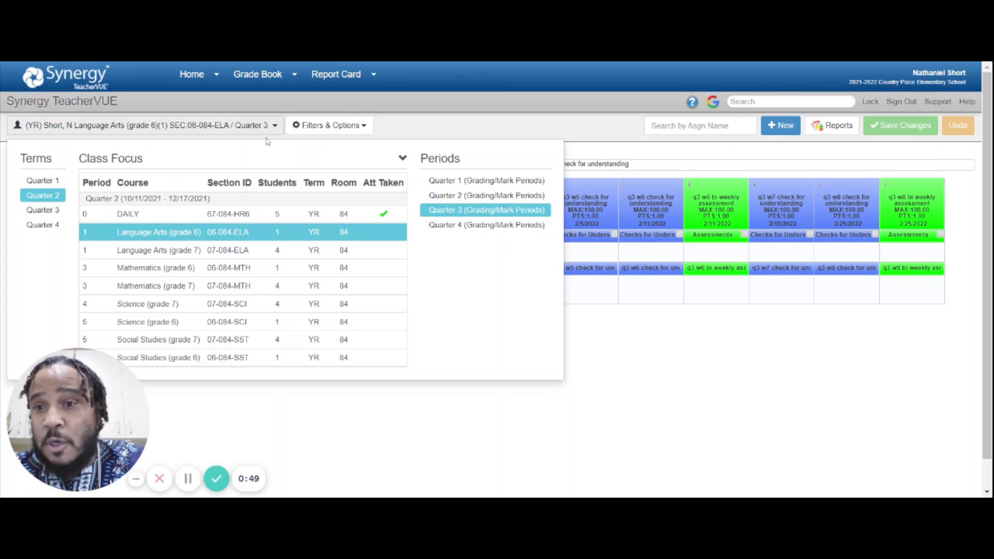
Start a new assignment copy with all Quarter 3 assignments of the grade 6 Language Arts class and proceed to the destination choice
mouse_move(285, 76)
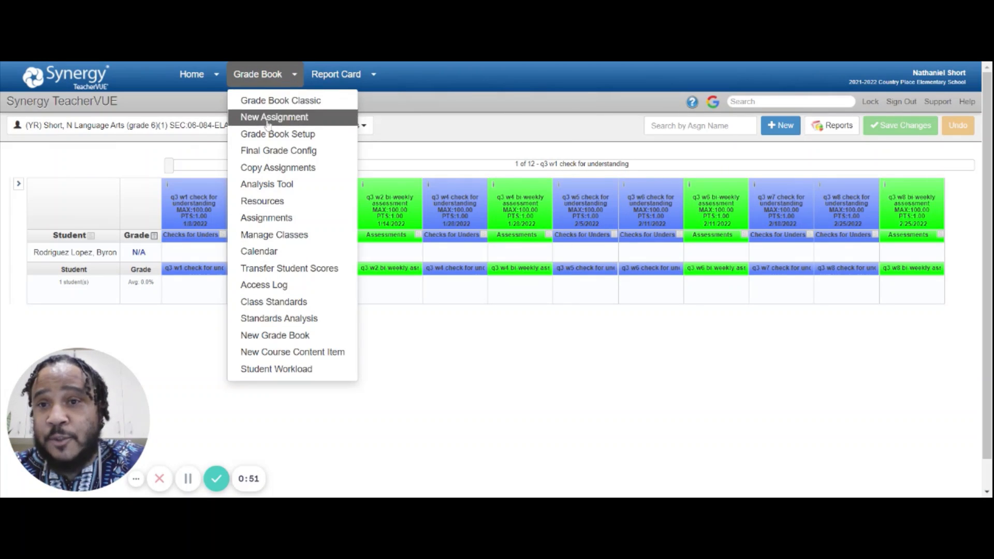
click(273, 168)
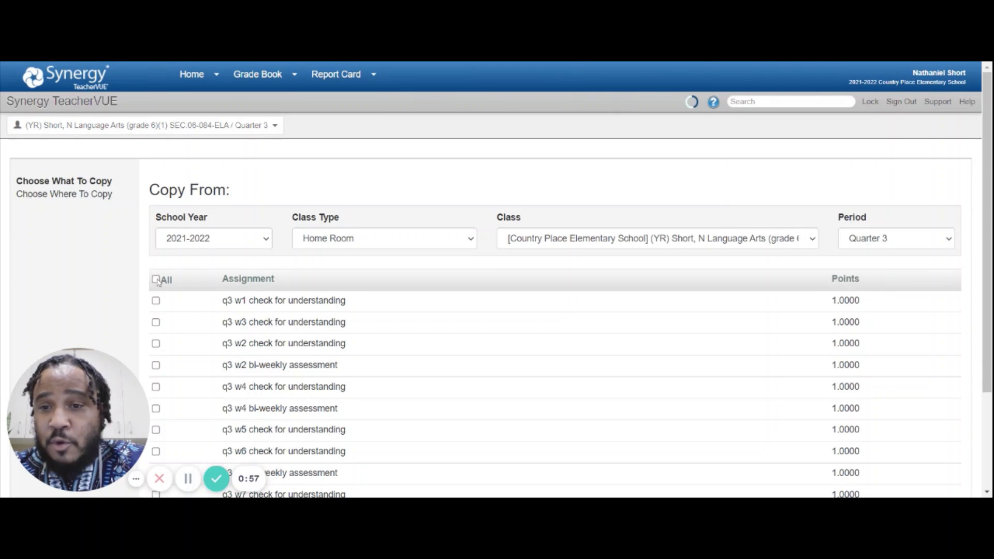
click(155, 279)
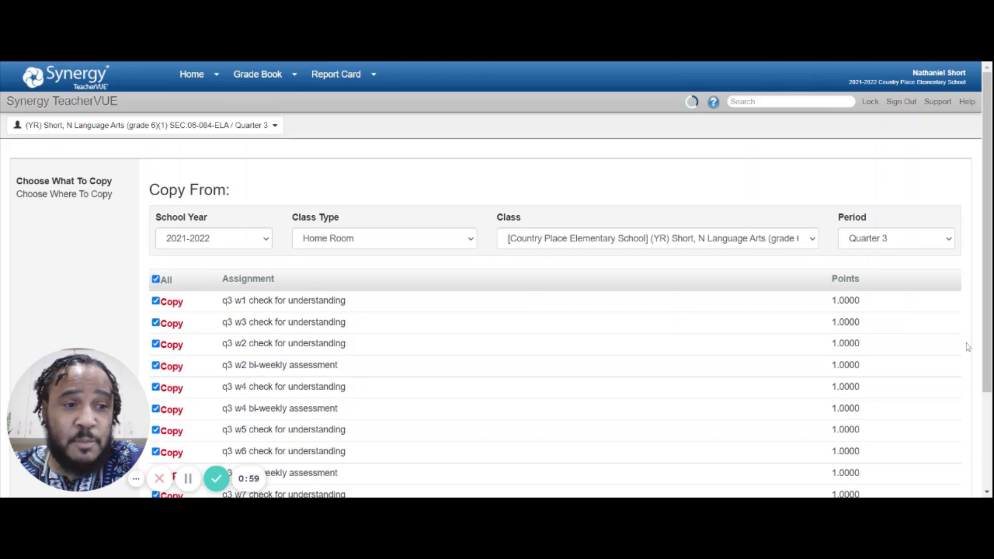
scroll(975, 393, down, 3)
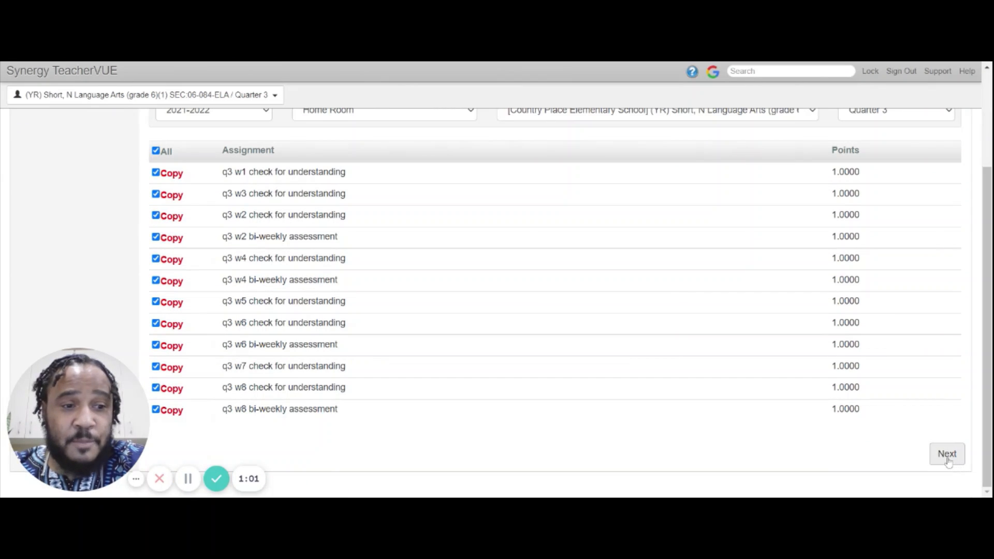
click(947, 455)
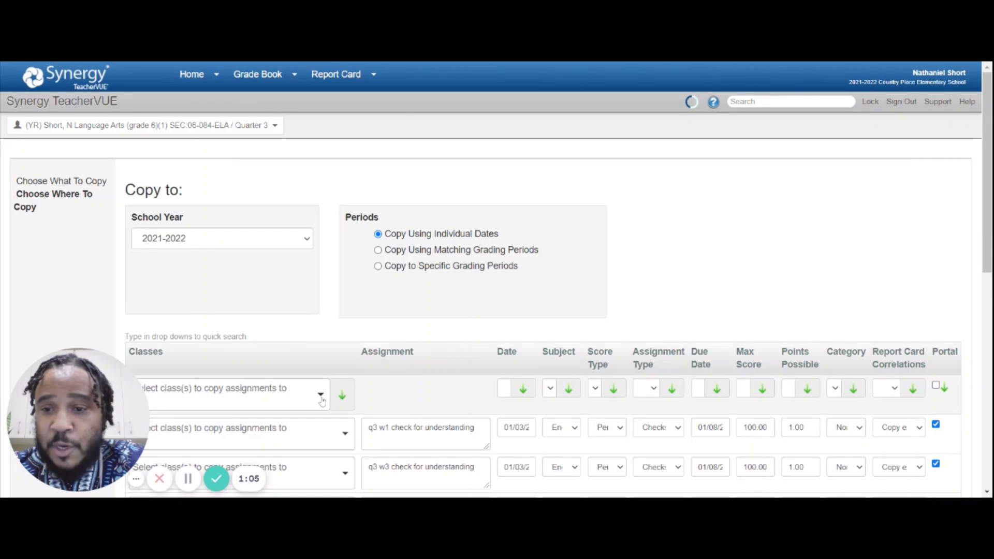
Select grade 7 Language Arts, grades 6 and 7 Mathematics, and grades 6 and 7 Science as copy destinations for all assignments
click(321, 399)
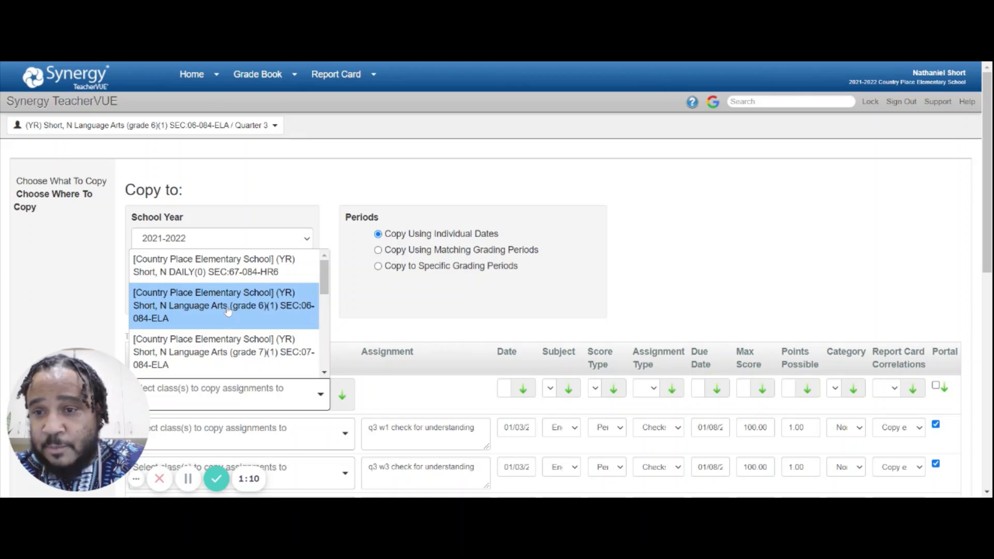
click(317, 365)
scroll(324, 371, down, 2)
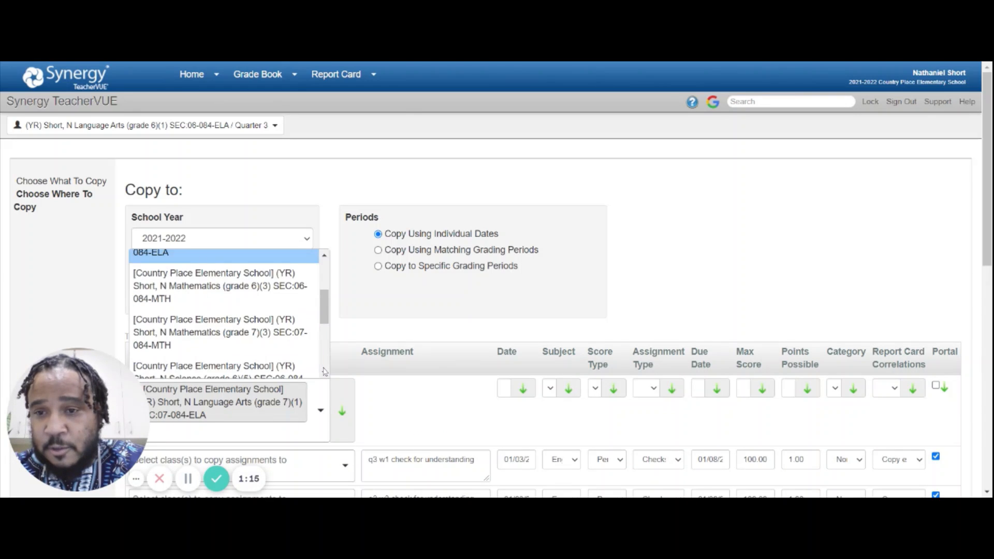
click(215, 274)
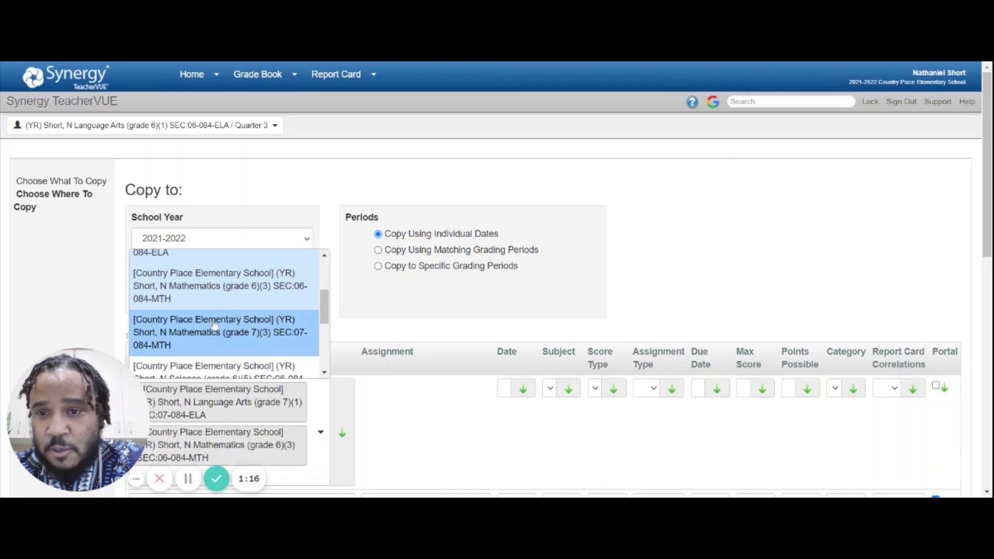
click(214, 325)
click(212, 373)
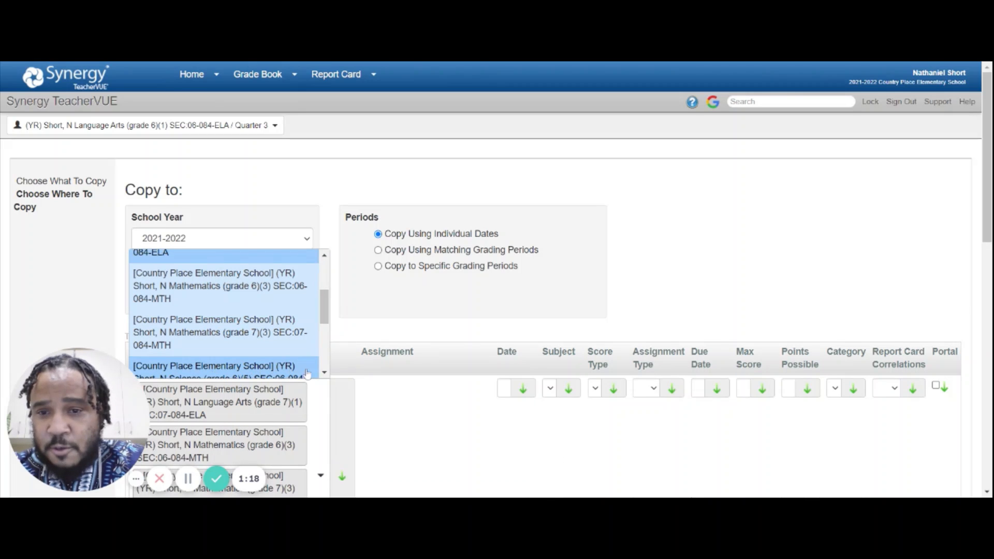
scroll(291, 356, down, 3)
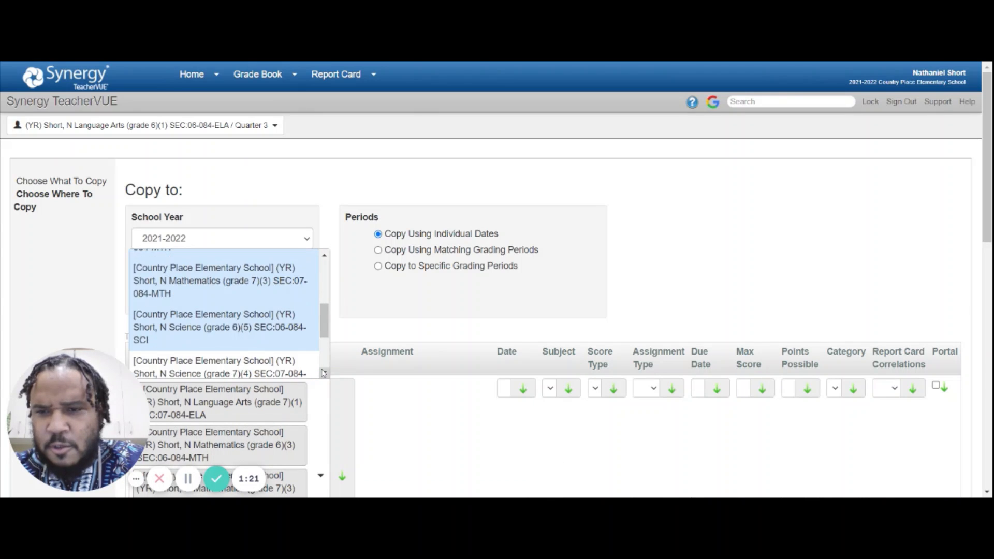
click(291, 356)
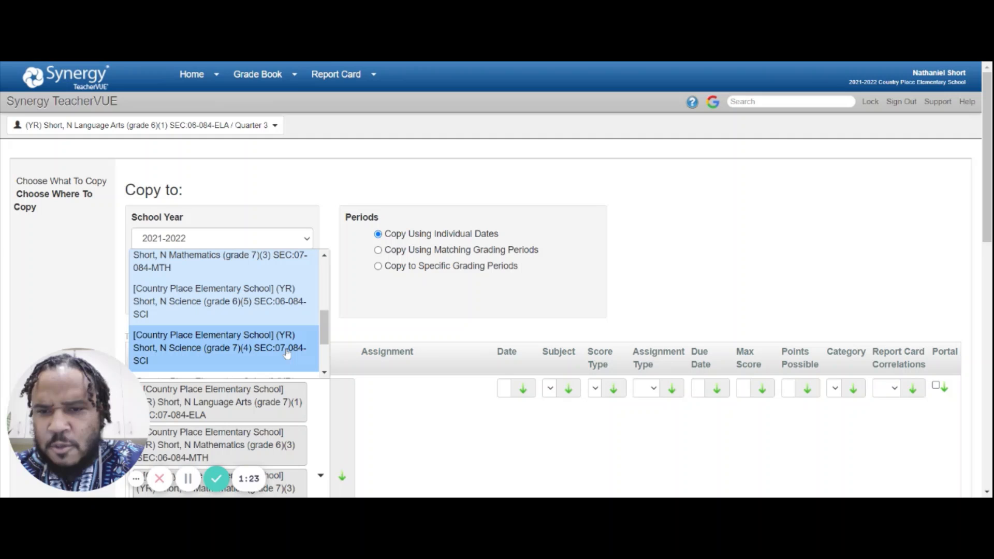
Add the grade 6 and grade 7 Social Studies classes, SEC:06-084-SST and SEC:07-084-SST, to the copy destinations
click(326, 373)
click(326, 373)
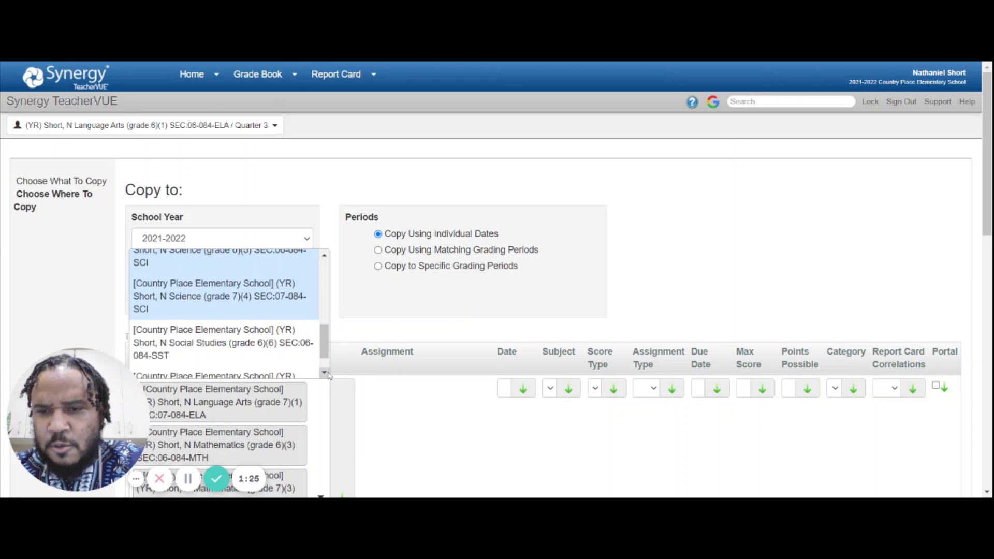
click(327, 373)
click(257, 332)
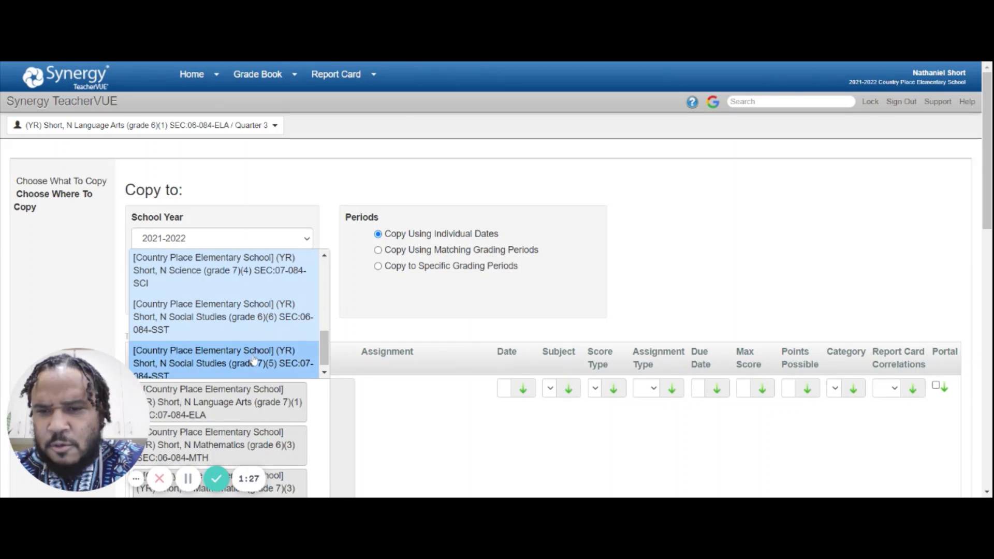
click(254, 360)
click(324, 372)
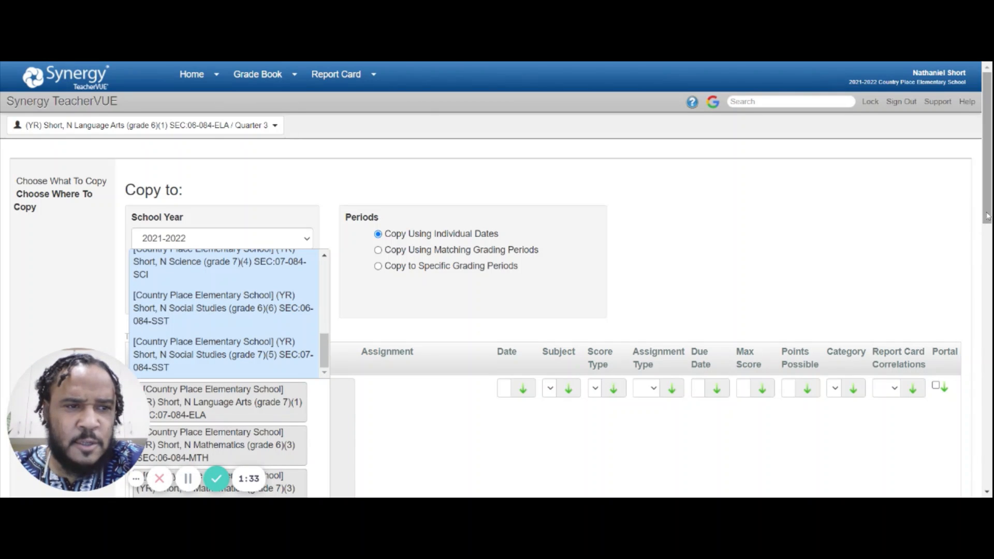
Review the assignments listed for copying and apply the selected destination classes to every assignment row
drag(987, 216, 987, 266)
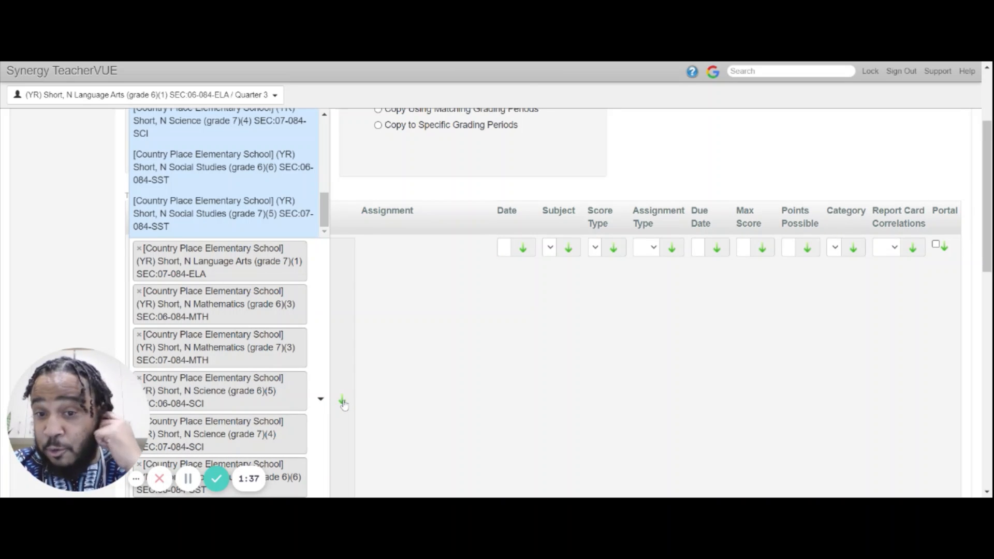
scroll(343, 405, down, 1)
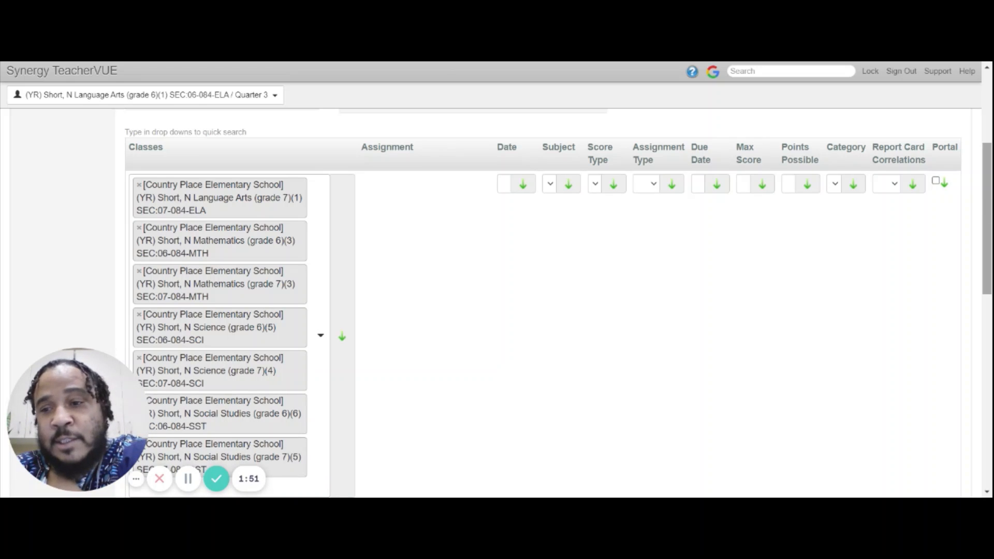
scroll(972, 217, up, 3)
scroll(971, 218, down, 4)
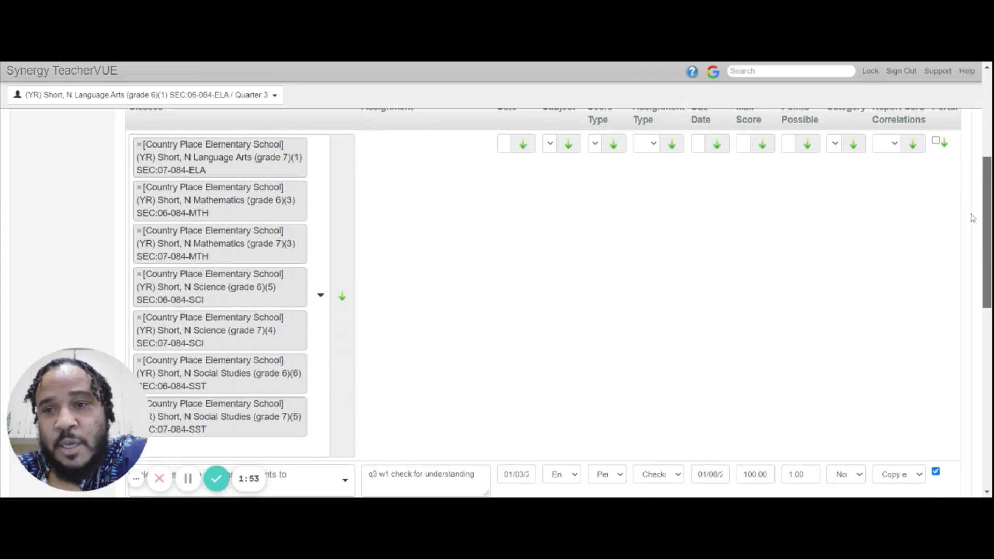
scroll(972, 218, down, 6)
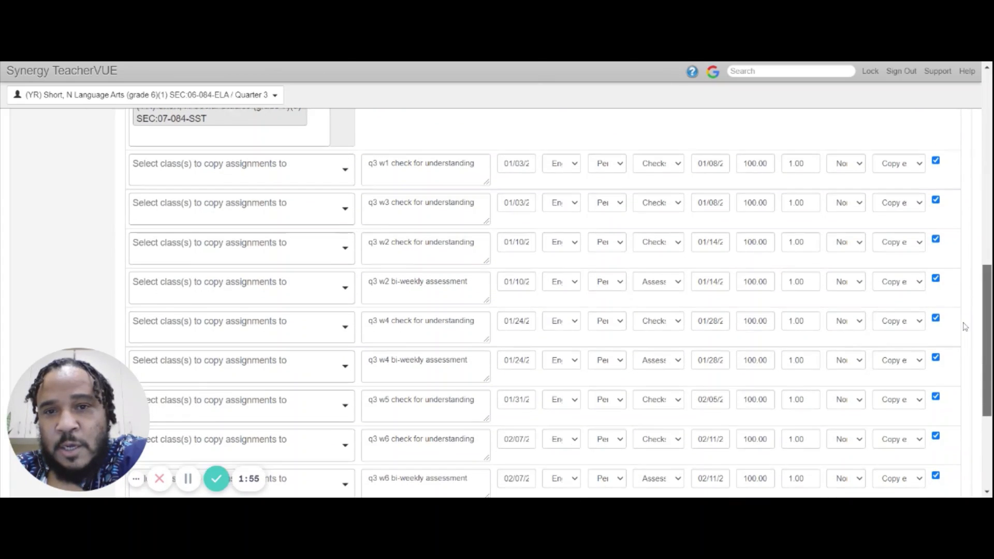
scroll(965, 327, down, 1)
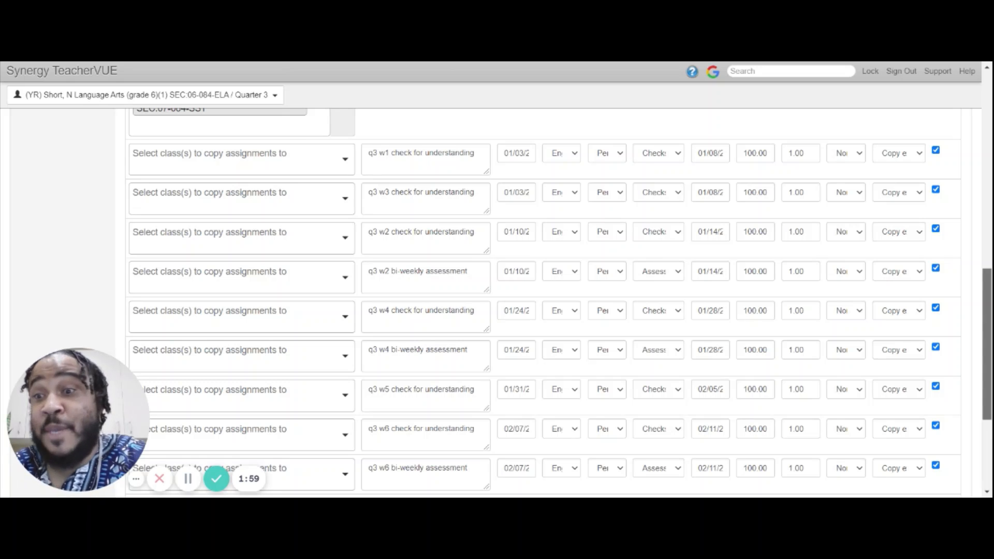
scroll(544, 148, down, 1)
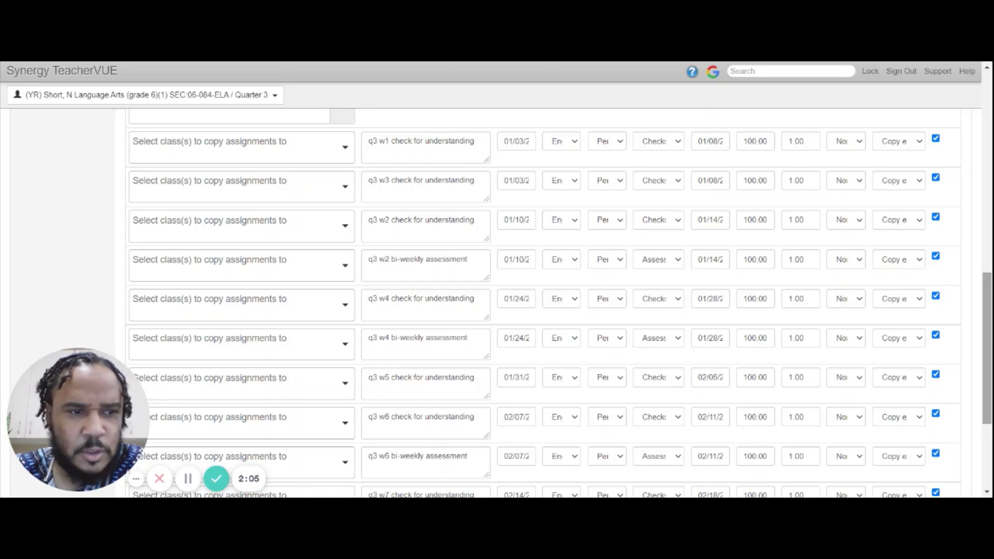
scroll(990, 325, up, 3)
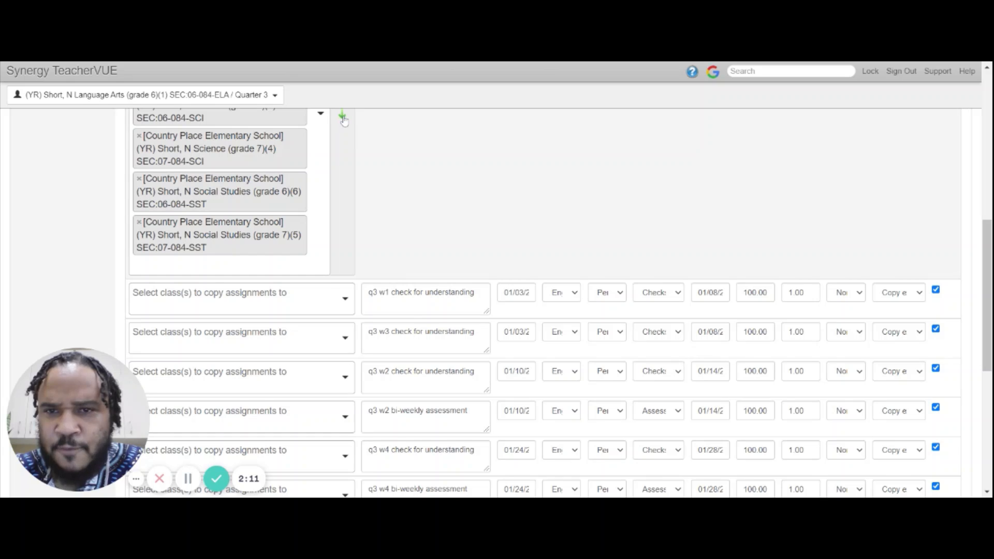
click(342, 116)
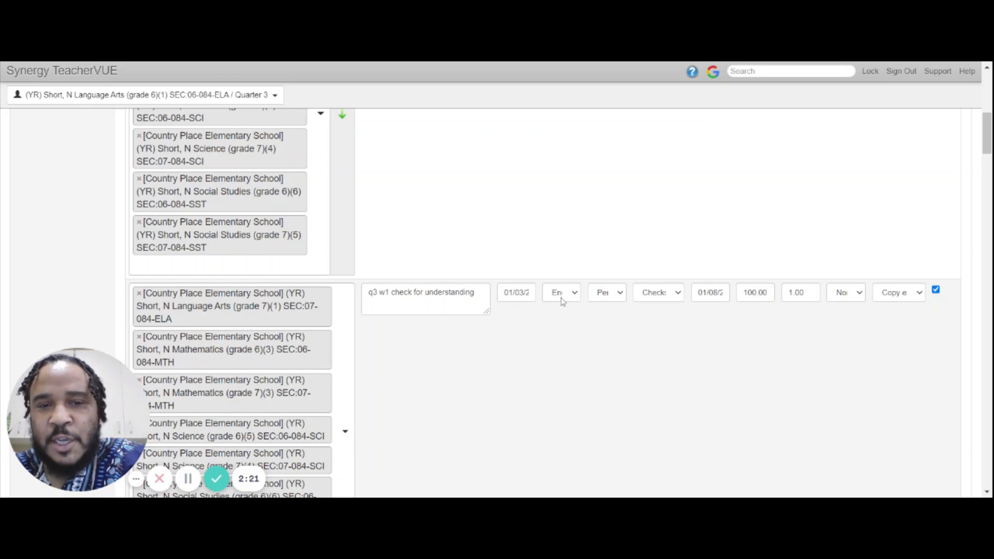
Check the subject and report card correlation choices for q3 w1 check for understanding, and set the periods to Copy to Specific Grading Periods
click(578, 297)
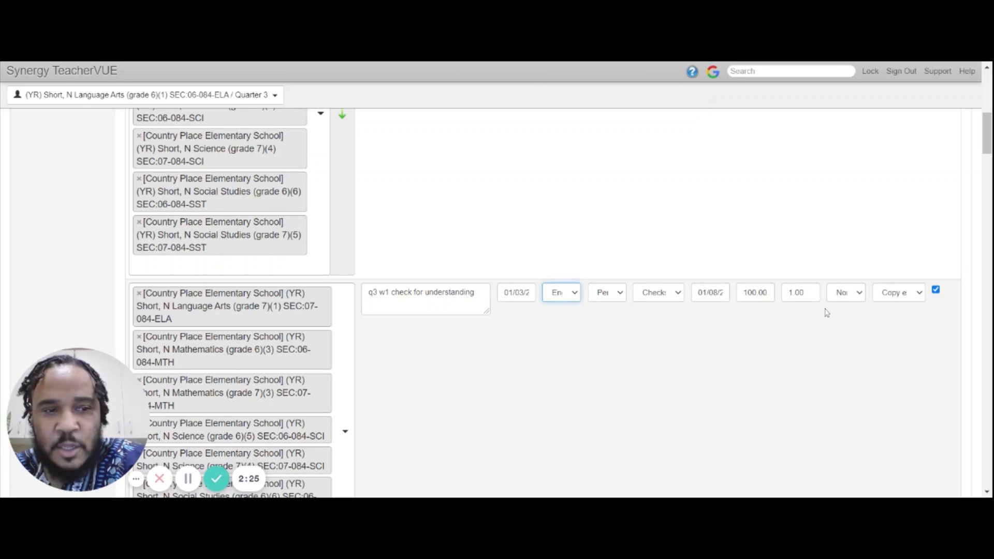
click(919, 296)
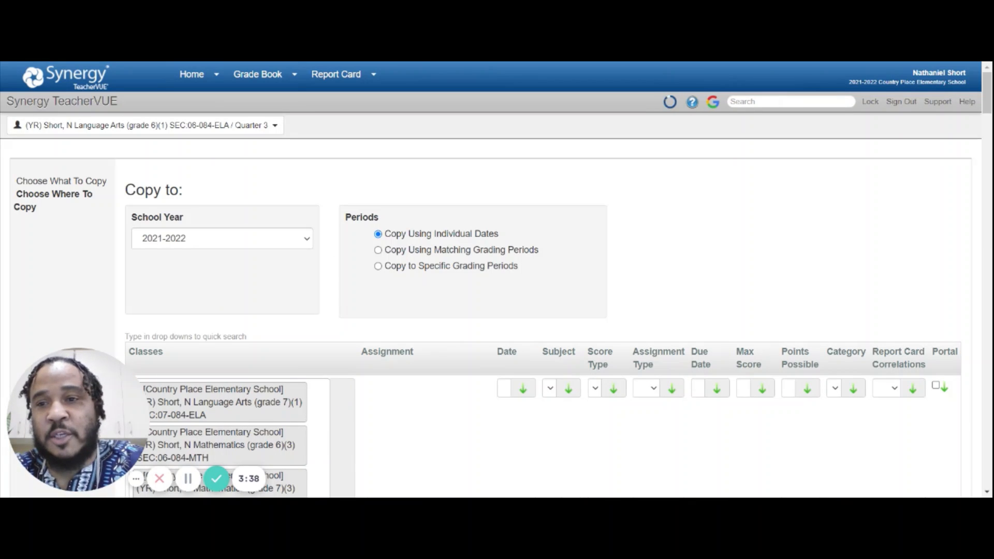
click(378, 250)
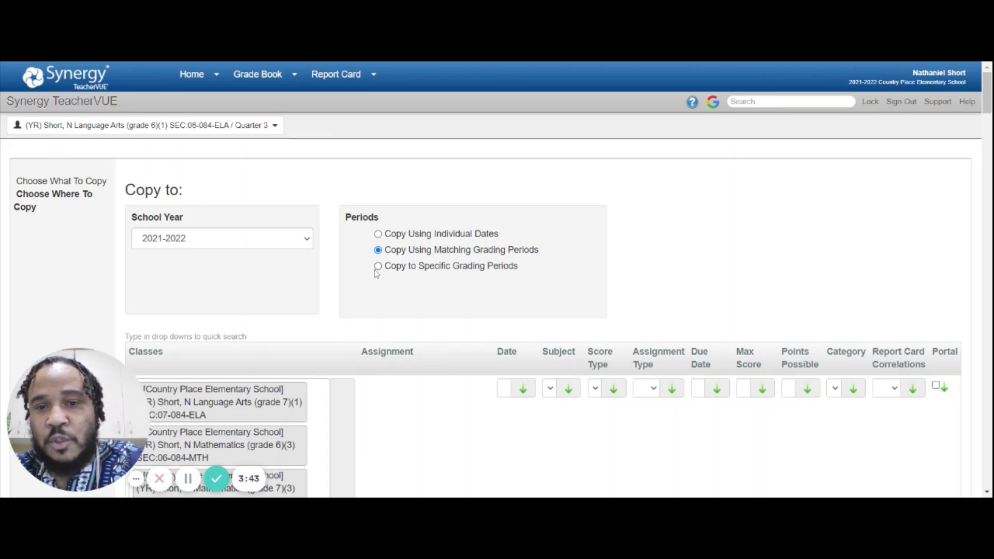
click(378, 266)
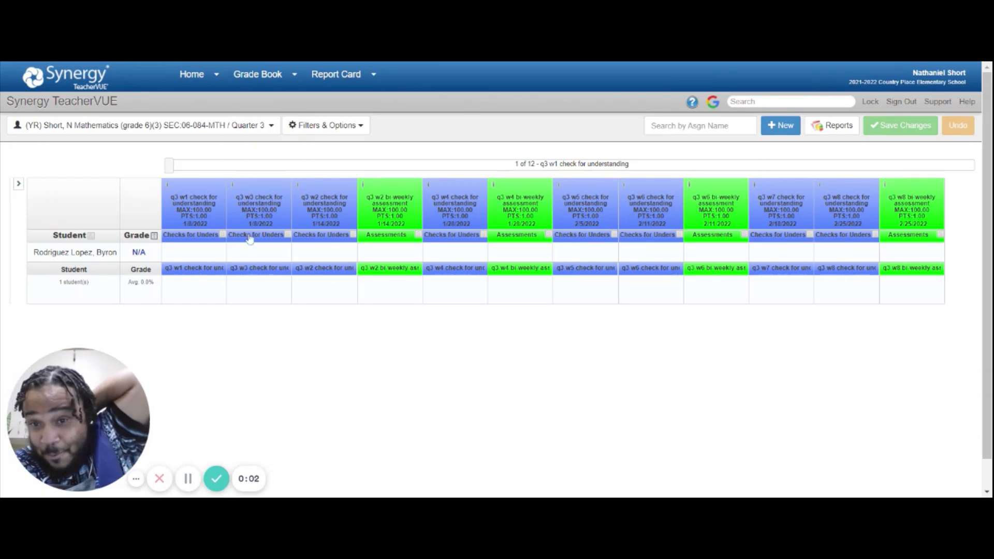
Edit the Mathematics q3 w1 check for understanding to include The Number System and "Compute fluently with multi-digit numbers" report card items for grade 06, and save it
click(188, 217)
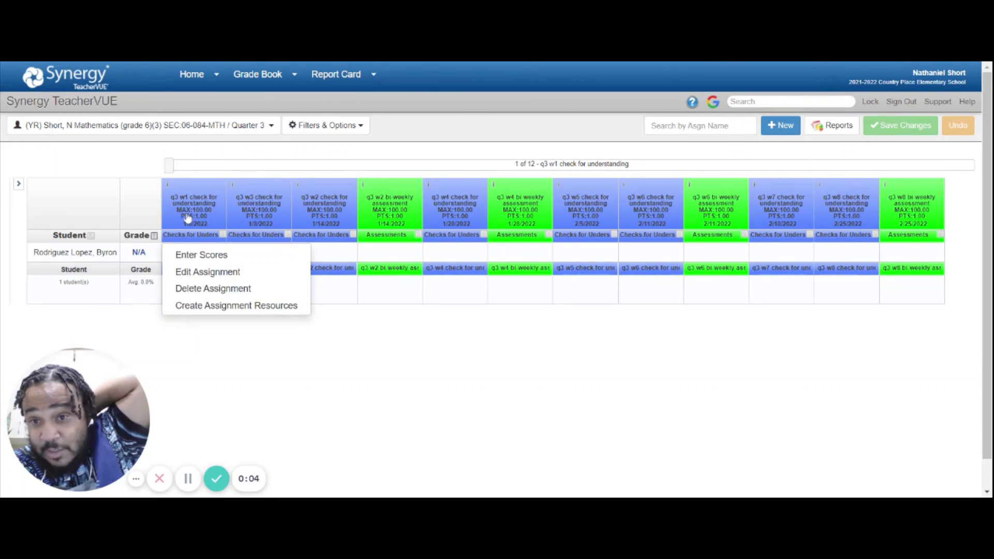
click(199, 273)
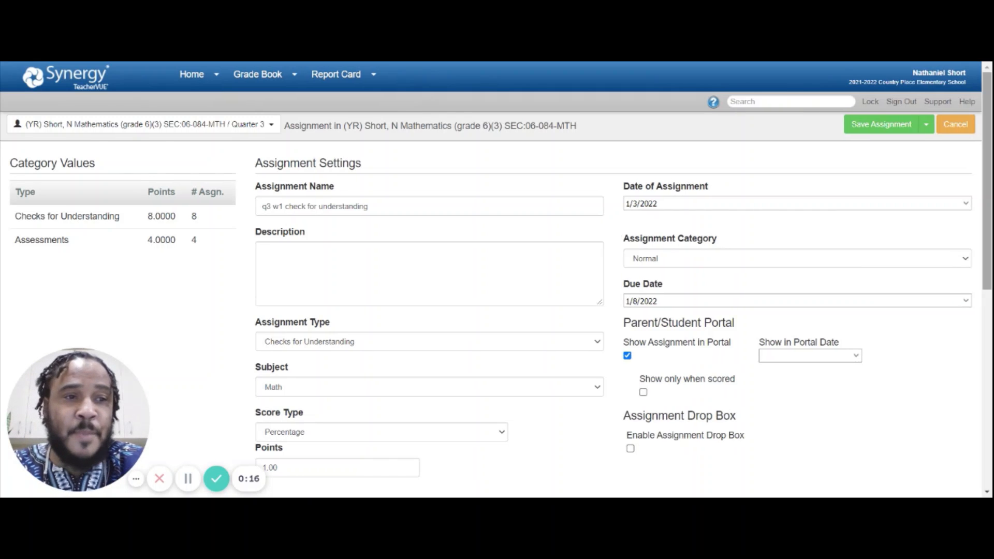
drag(986, 195, 920, 465)
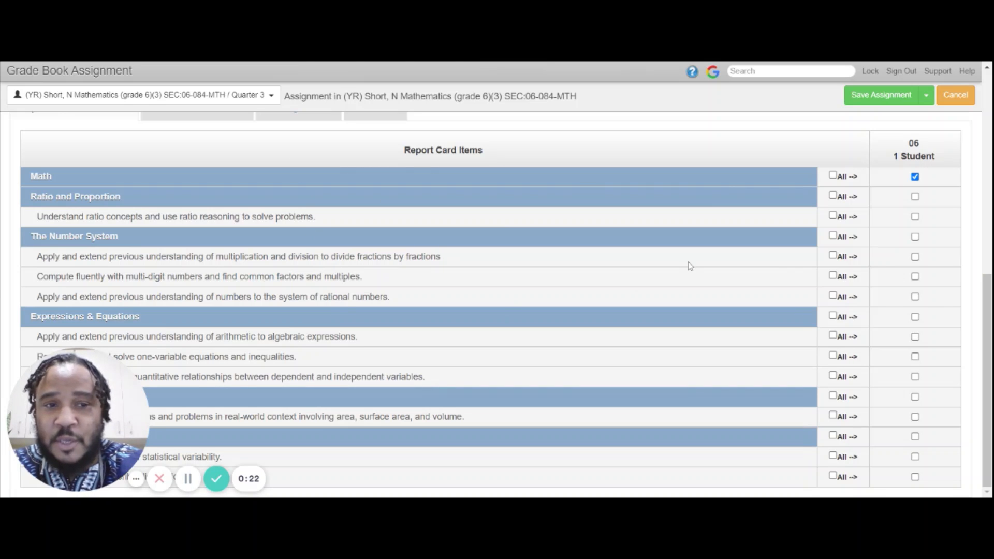
click(915, 237)
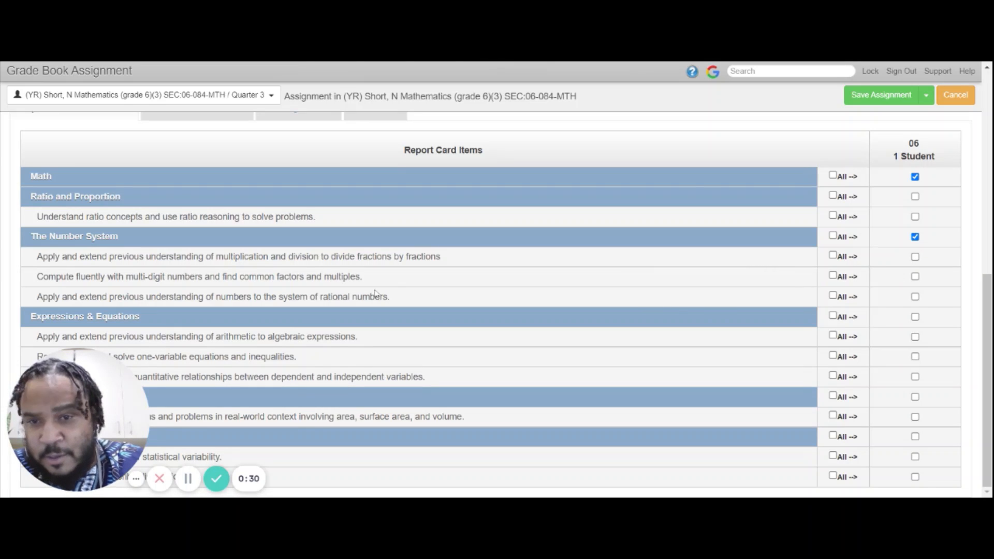
click(915, 276)
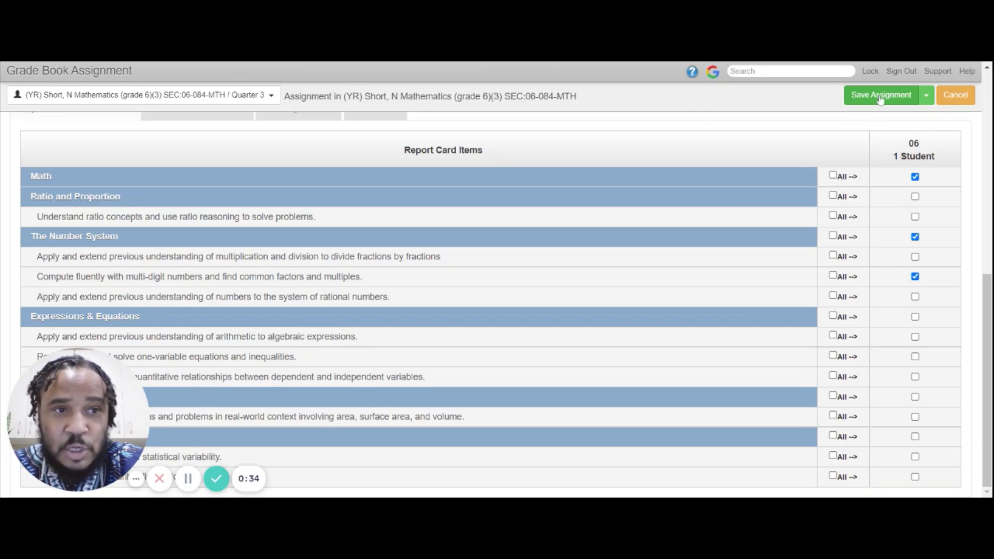
click(879, 95)
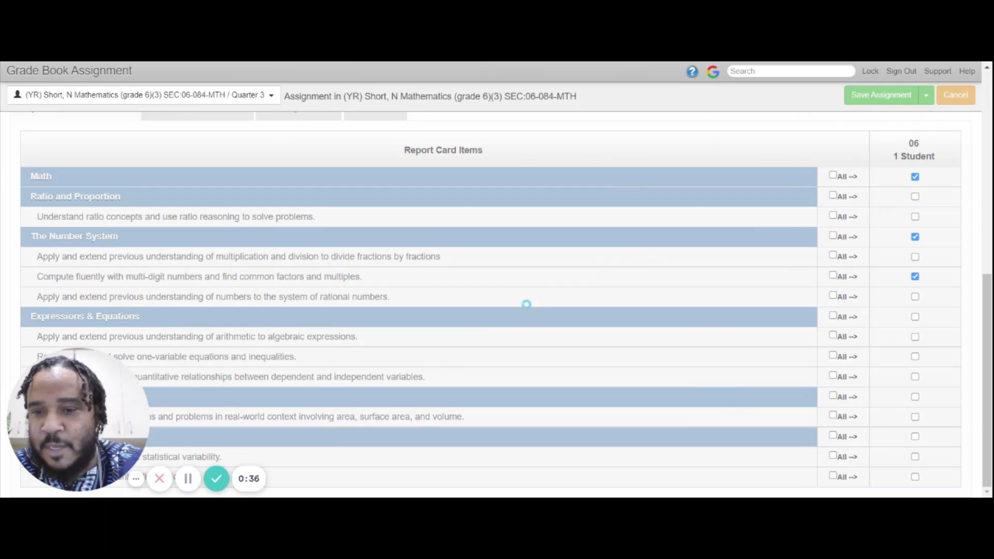